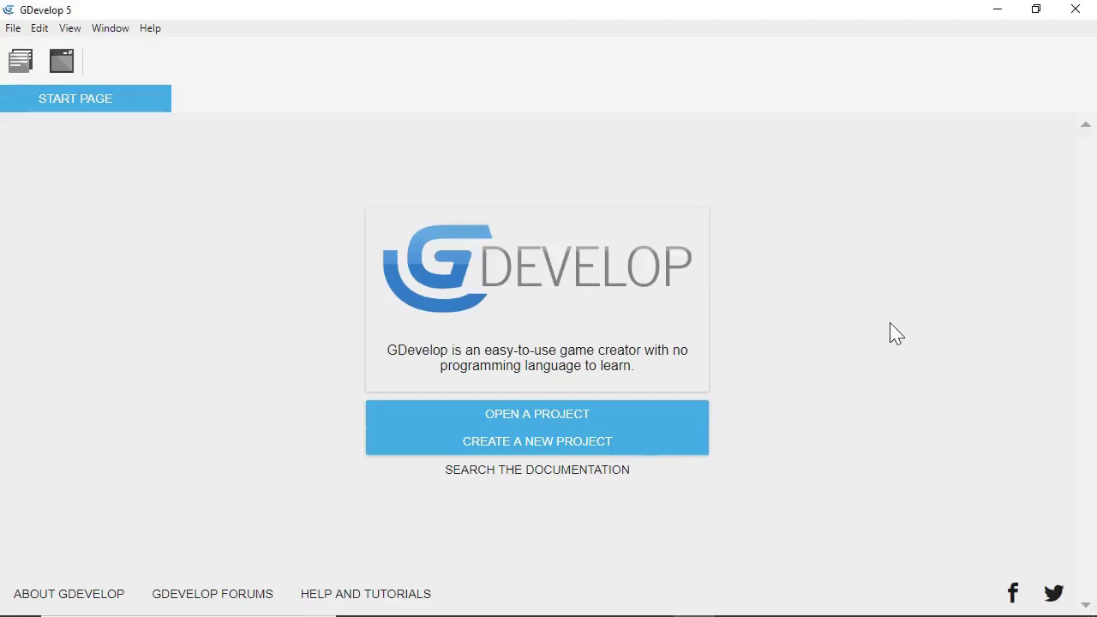
Create a new project from the Empty game starter
click(598, 440)
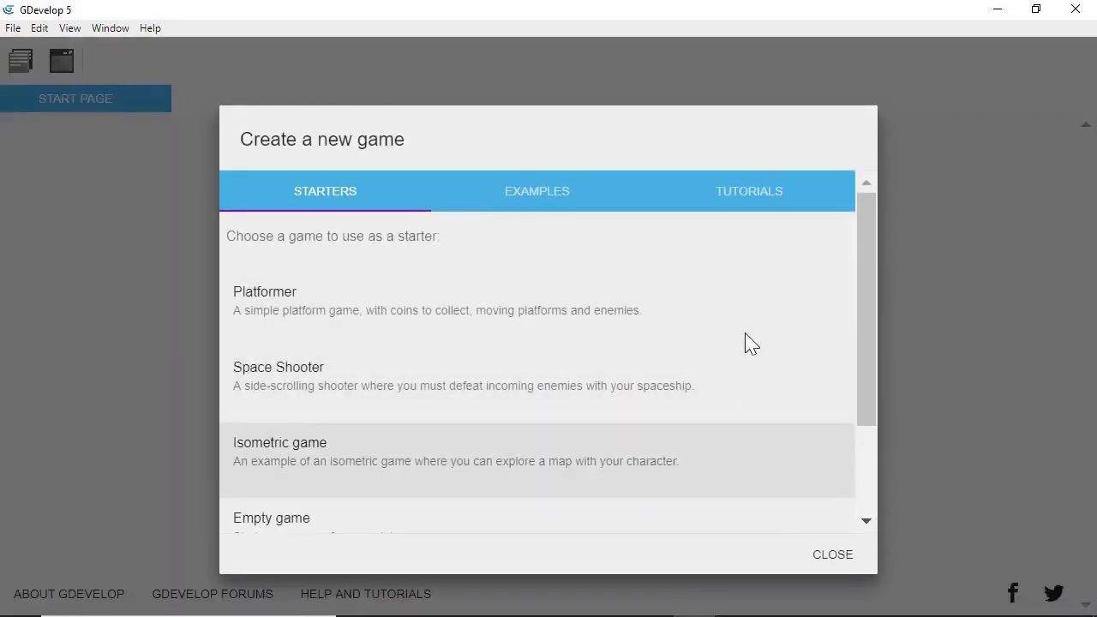
scroll(866, 386, down, 1)
scroll(868, 420, down, 3)
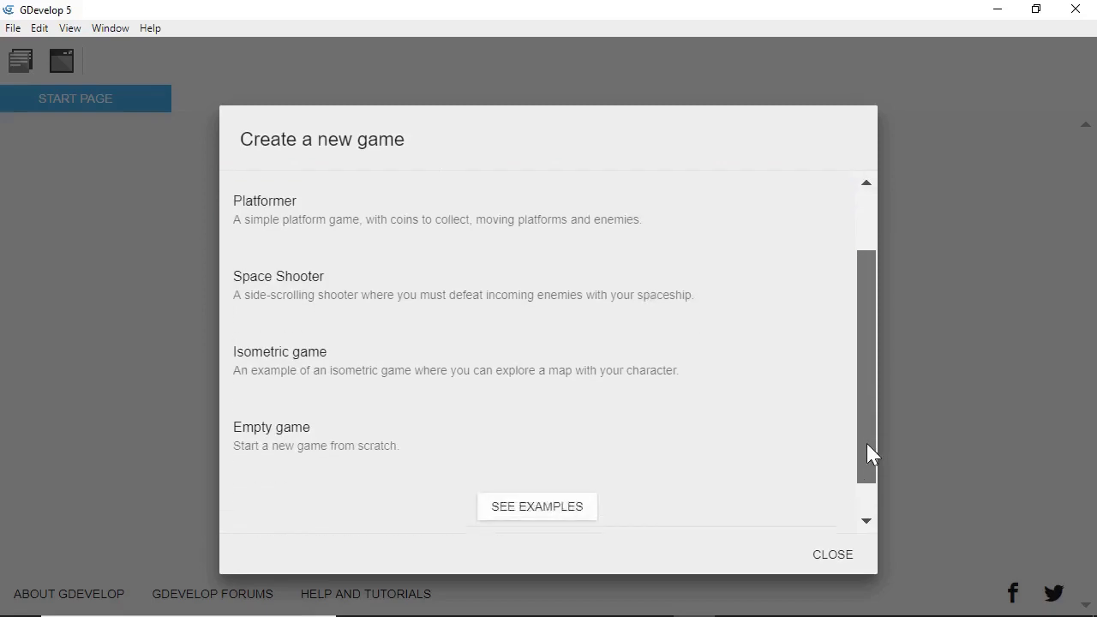
click(728, 433)
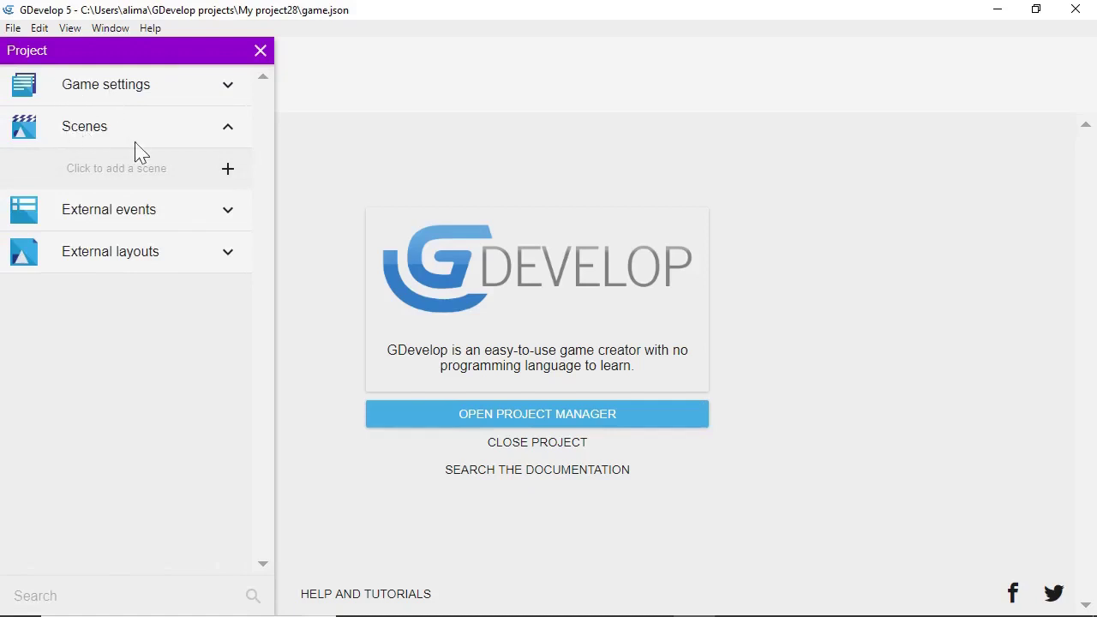
Add a new scene to the project and open it for editing
click(229, 170)
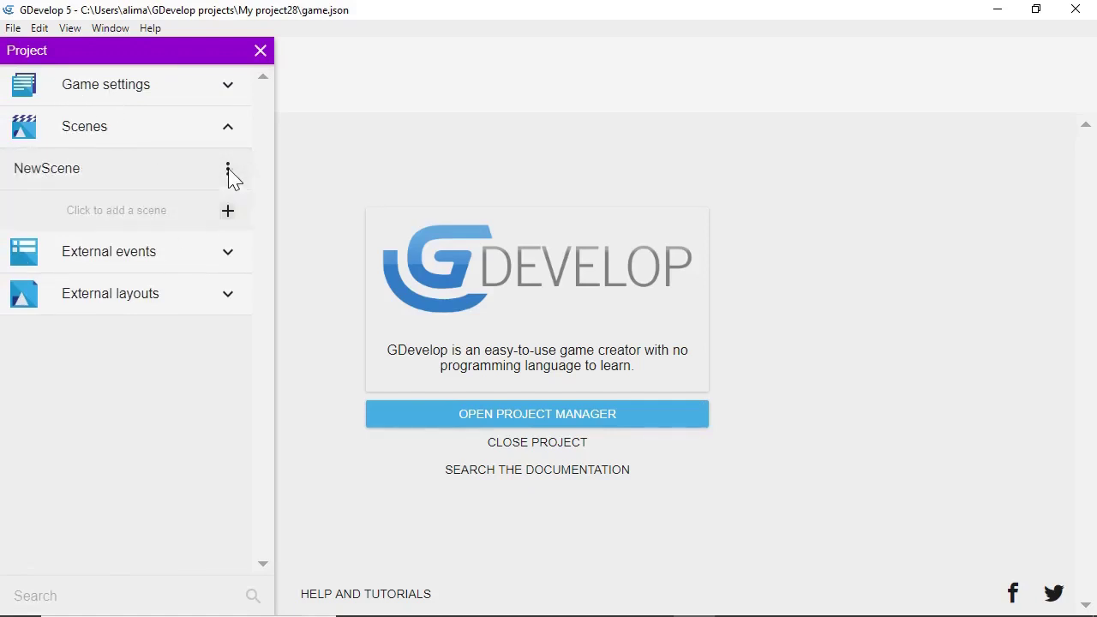
click(163, 169)
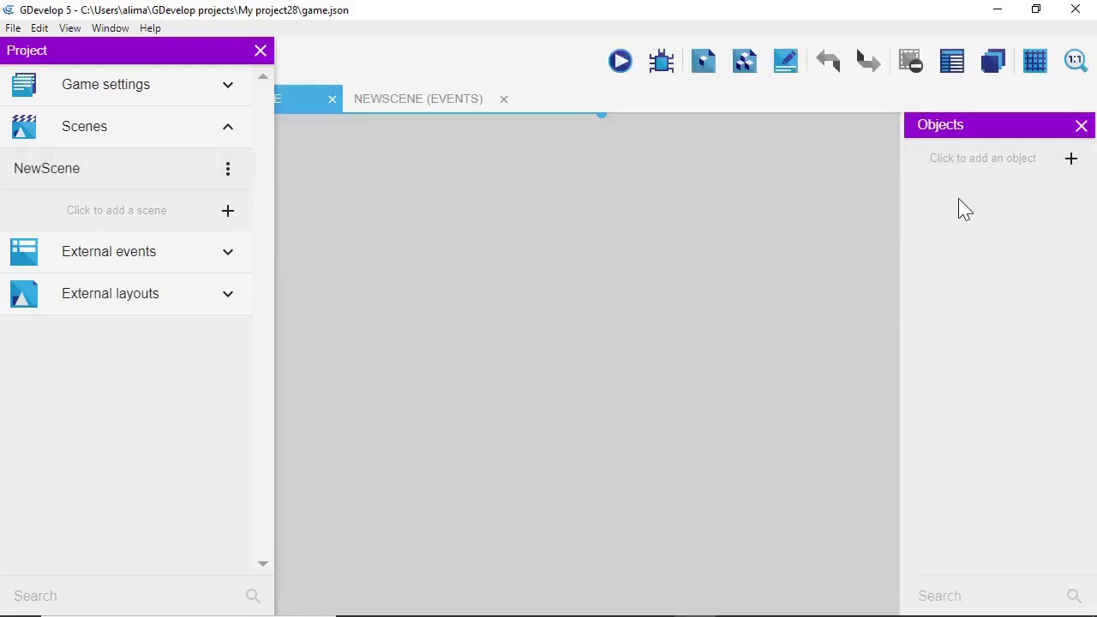
click(260, 52)
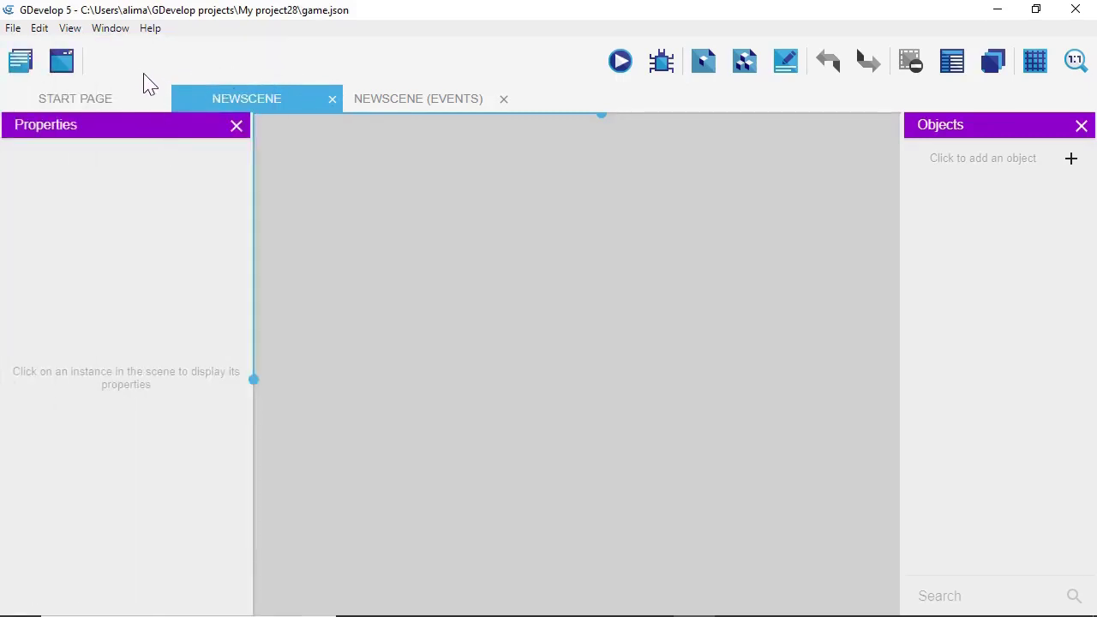
Recheck the project manager, and hide it and the instance properties to enlarge the scene view
click(22, 60)
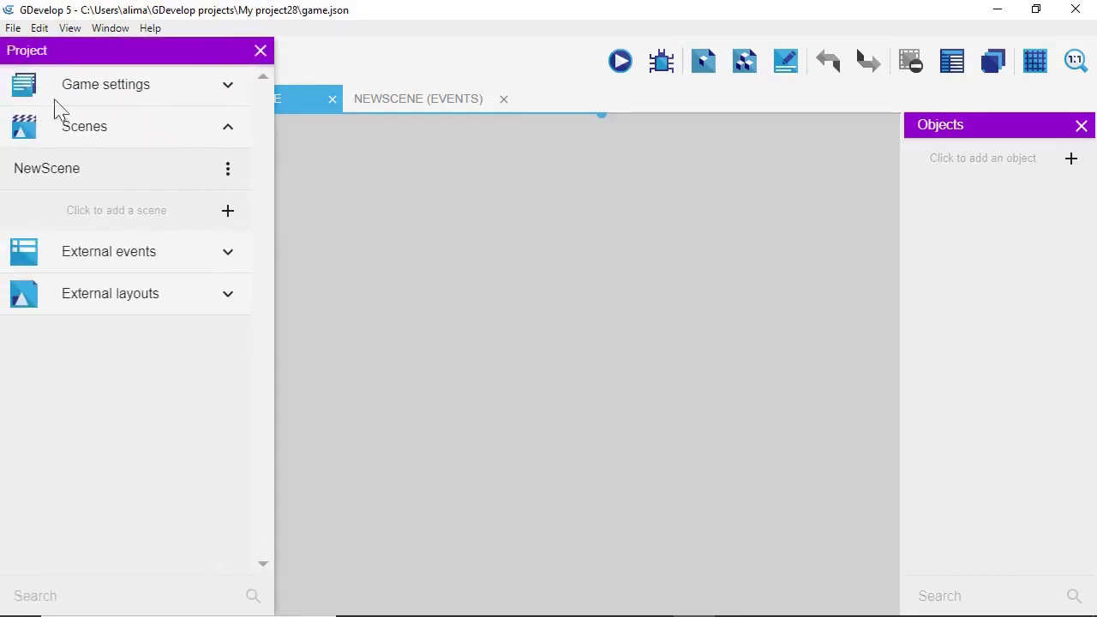
click(260, 52)
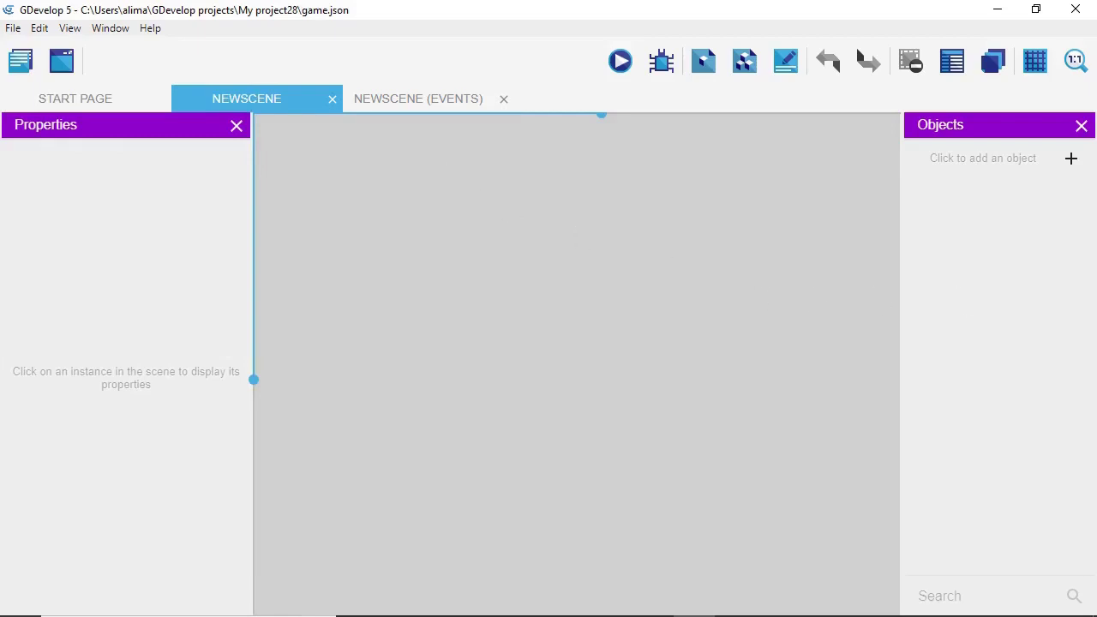
click(236, 125)
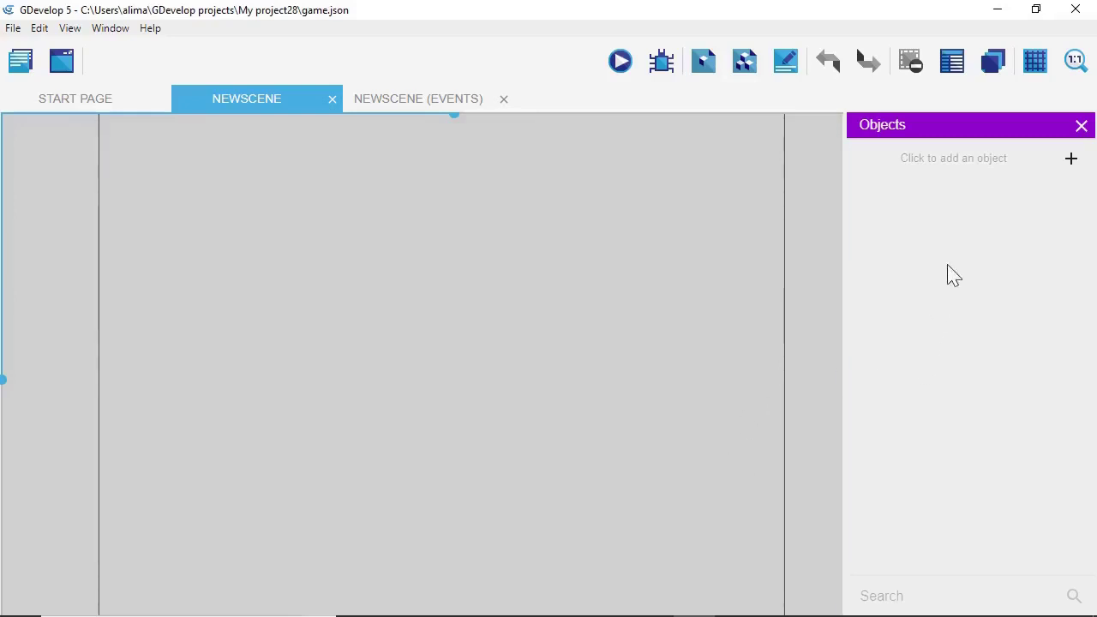
Add a Sprite object to the scene and name it opponent
click(1072, 161)
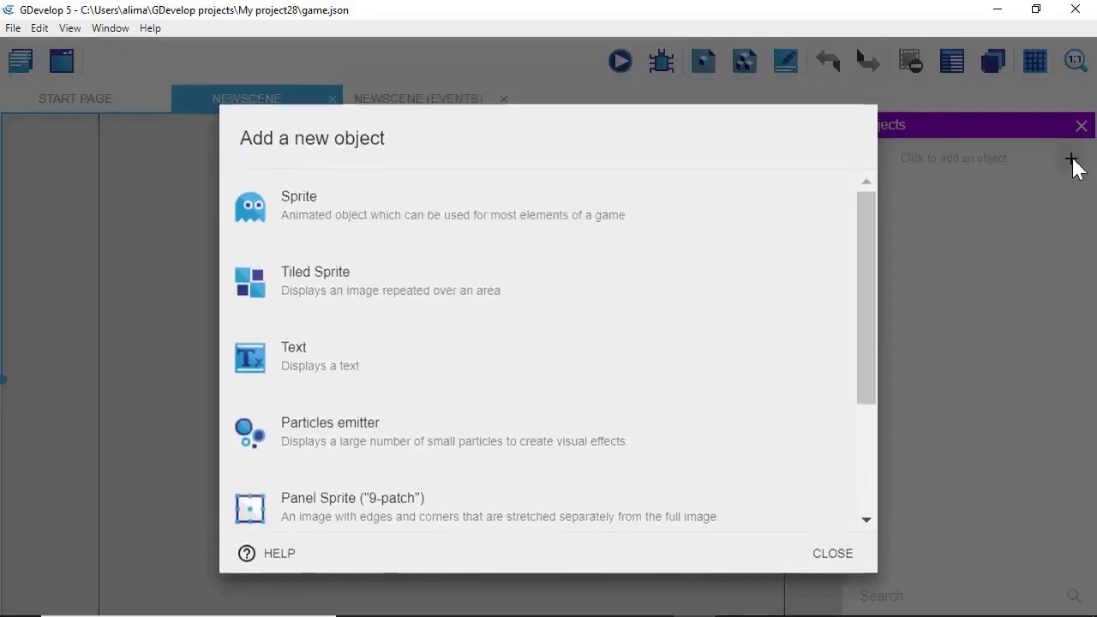
click(752, 206)
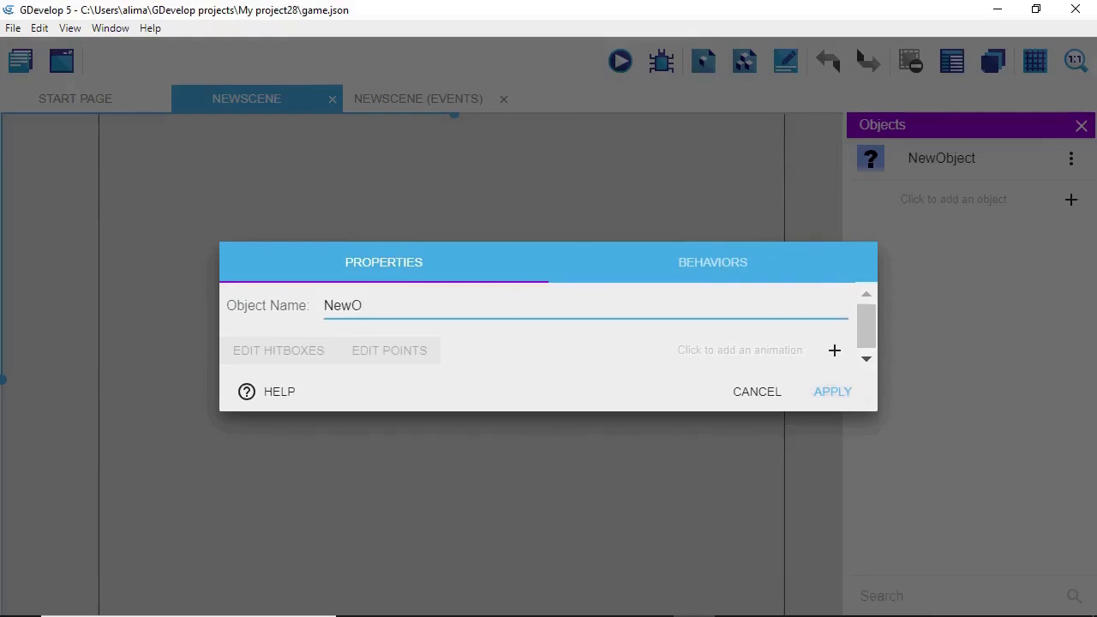
key(BackSpace)
text(opponent)
Add an animation to the opponent using all images from the desktop folder "walking block guy frames"
click(834, 353)
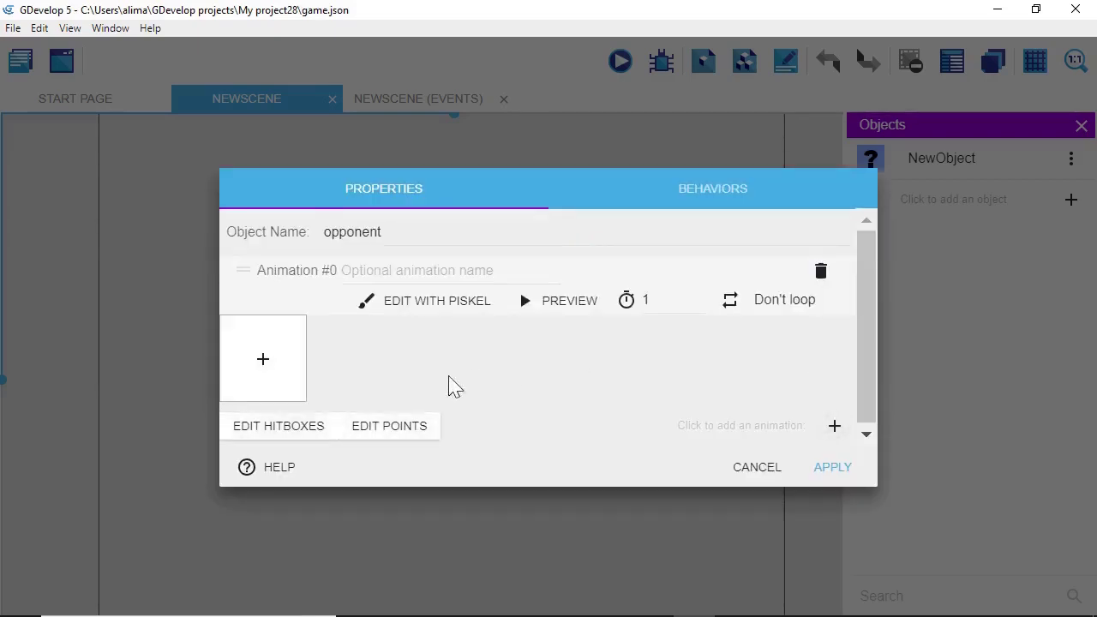
click(267, 364)
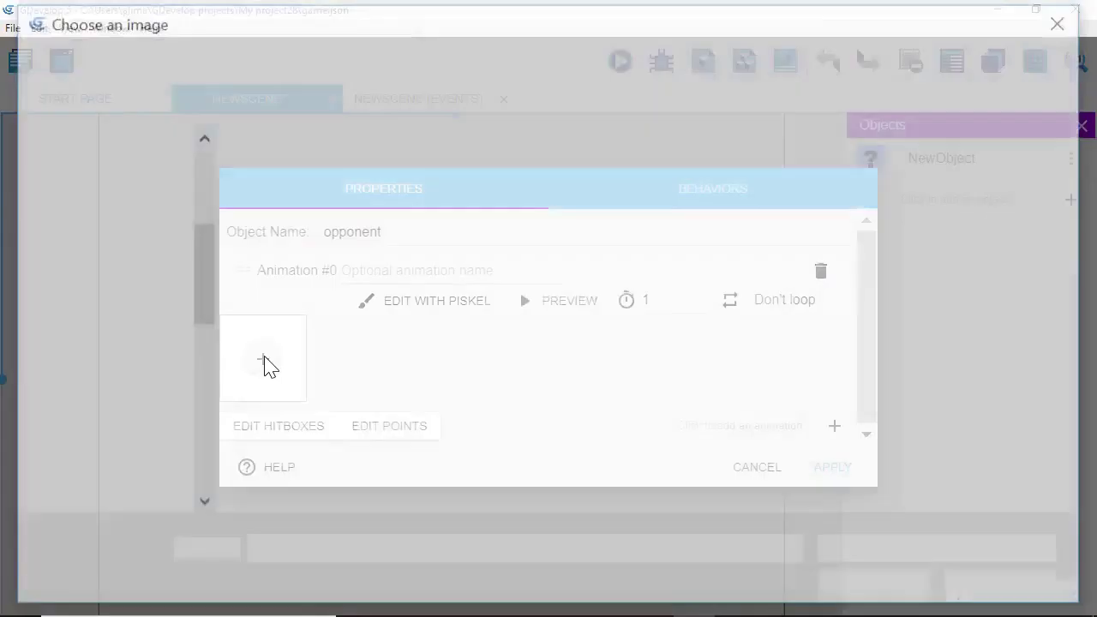
scroll(203, 219, down, 2)
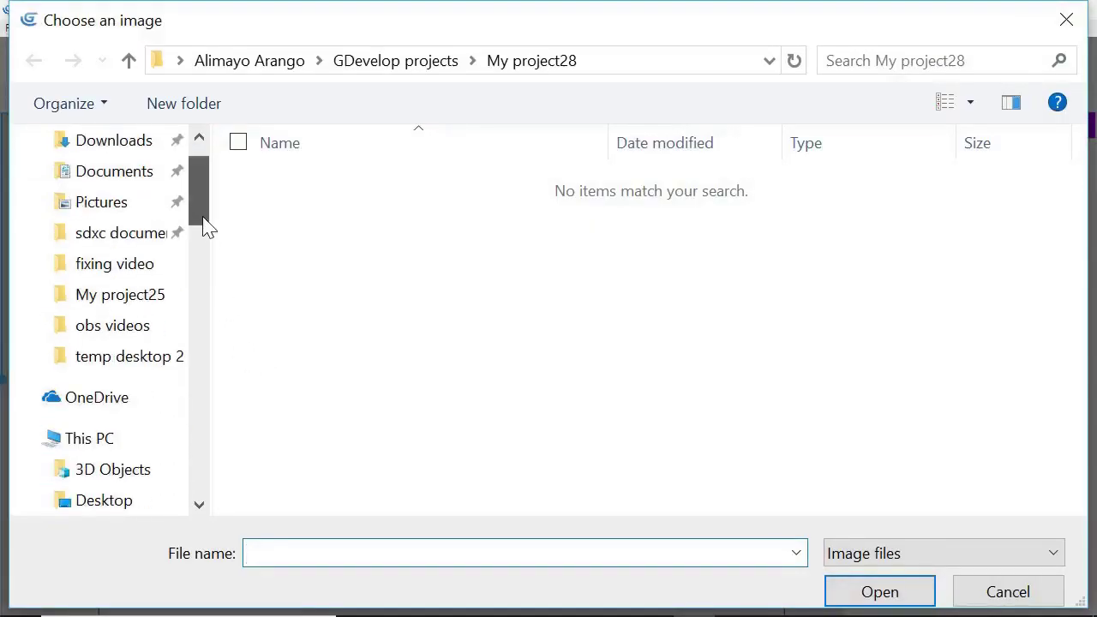
scroll(205, 233, down, 1)
click(149, 442)
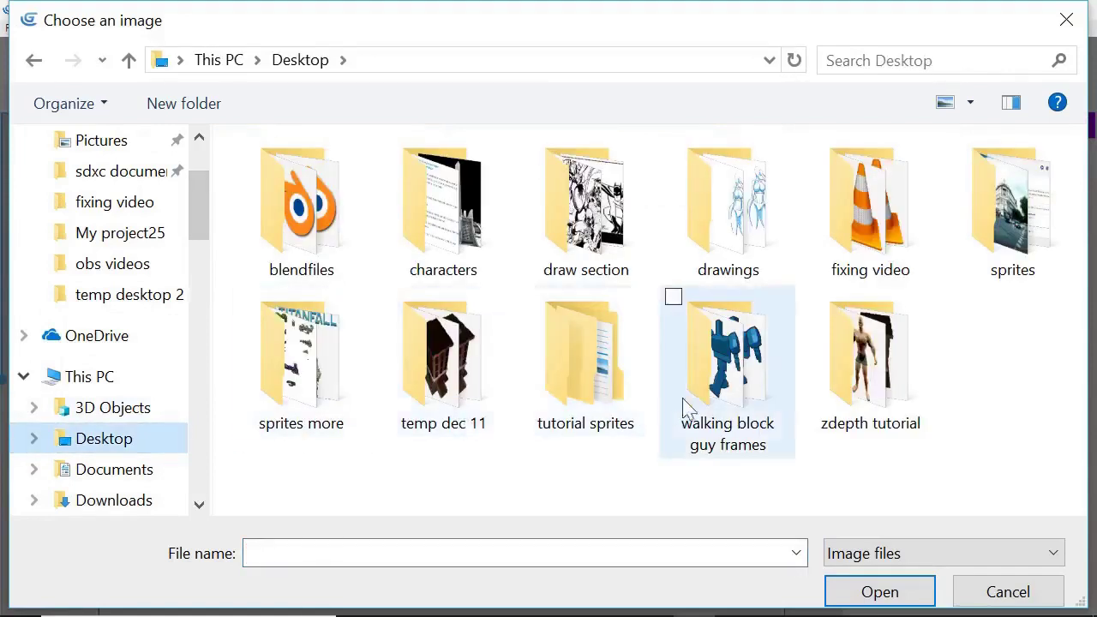
double_click(739, 388)
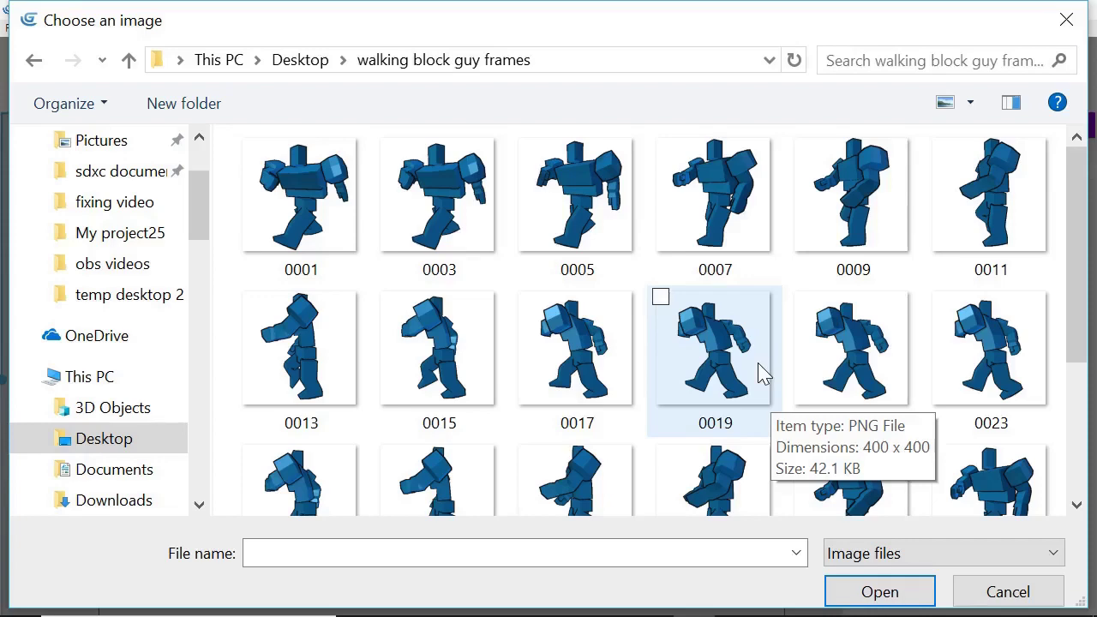
key(ctrl+a)
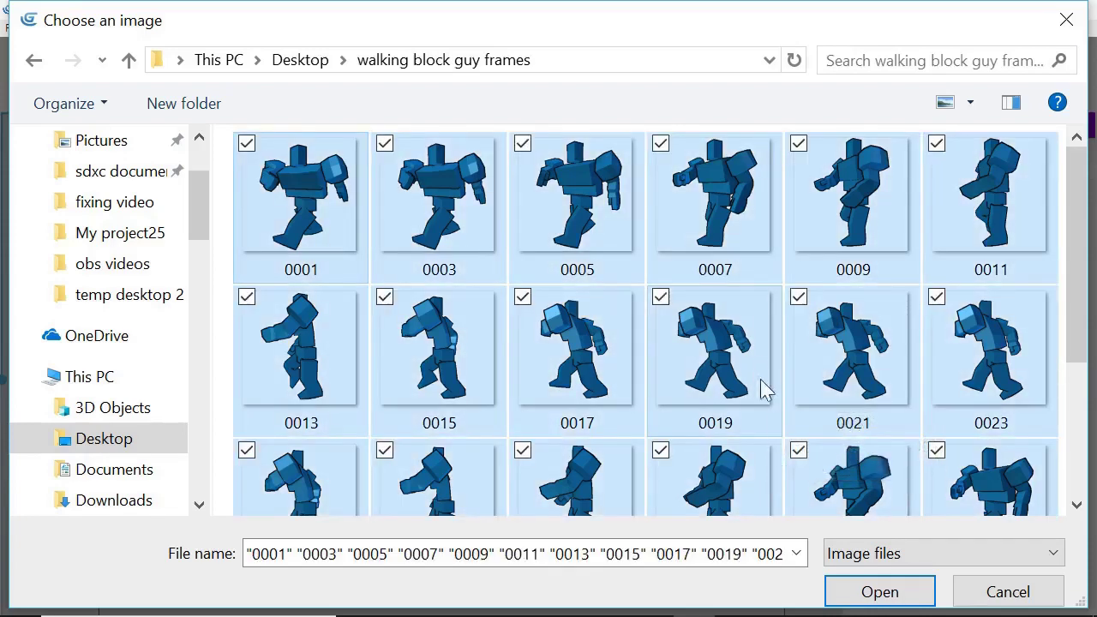
click(845, 599)
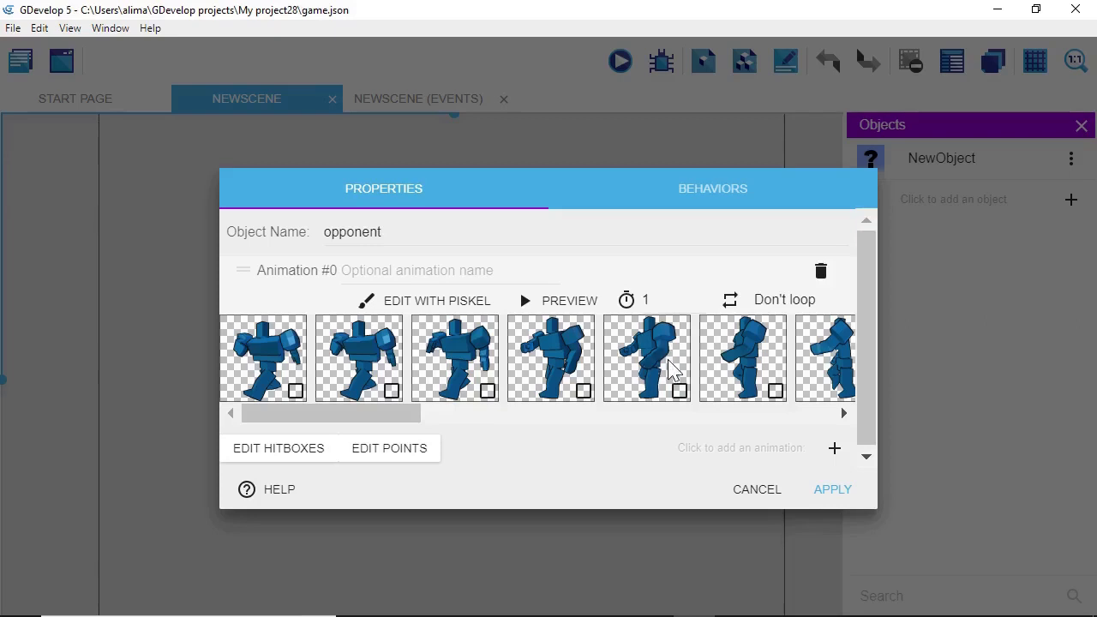
Set the opponent's animation to loop with 0.05 seconds per frame and preview it
click(652, 300)
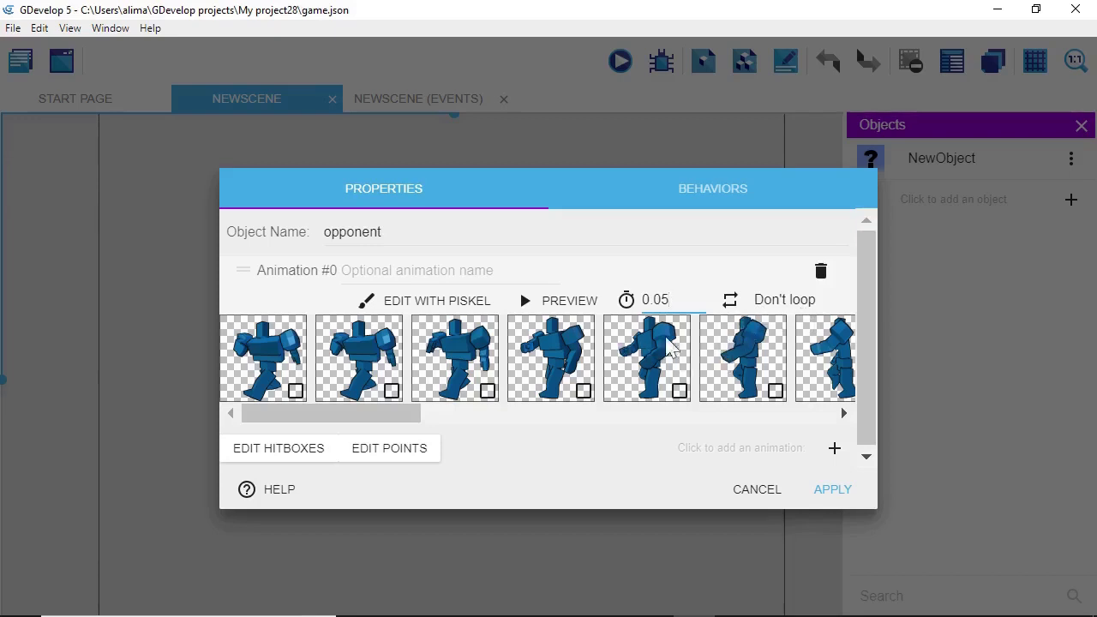
click(769, 304)
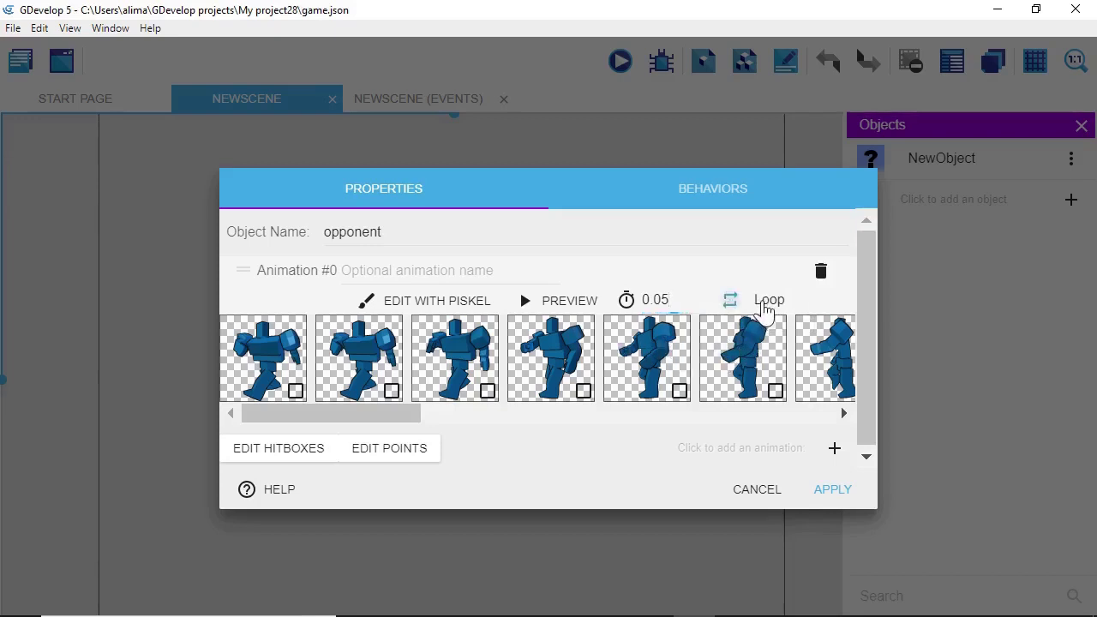
click(564, 301)
drag(863, 245, 864, 263)
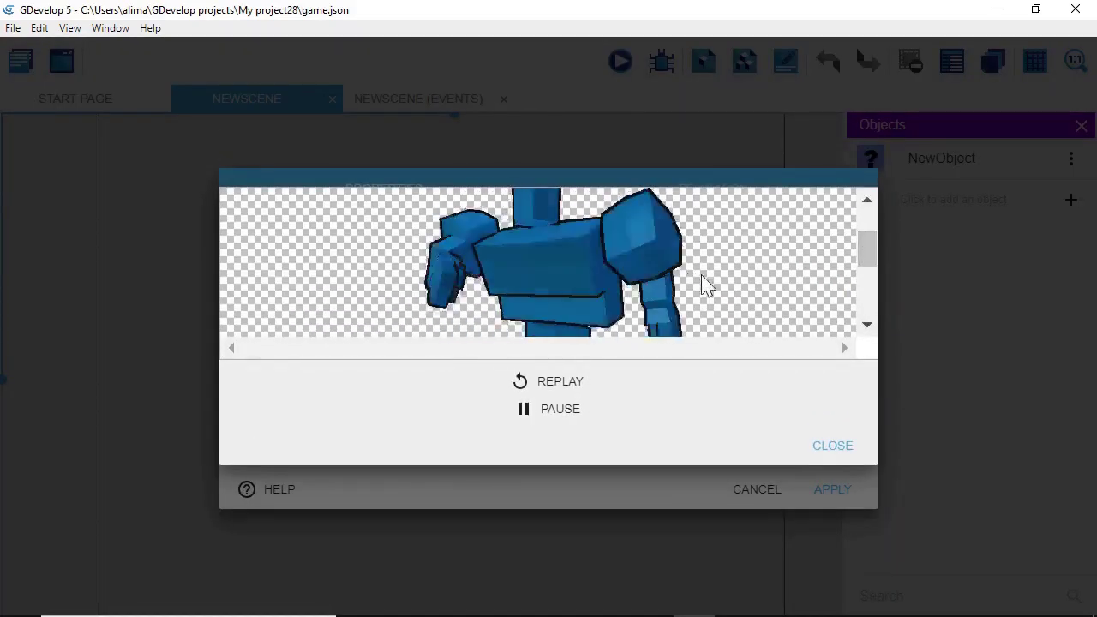
mouse_move(864, 270)
mouse_down()
mouse_move(863, 287)
mouse_move(865, 270)
mouse_up()
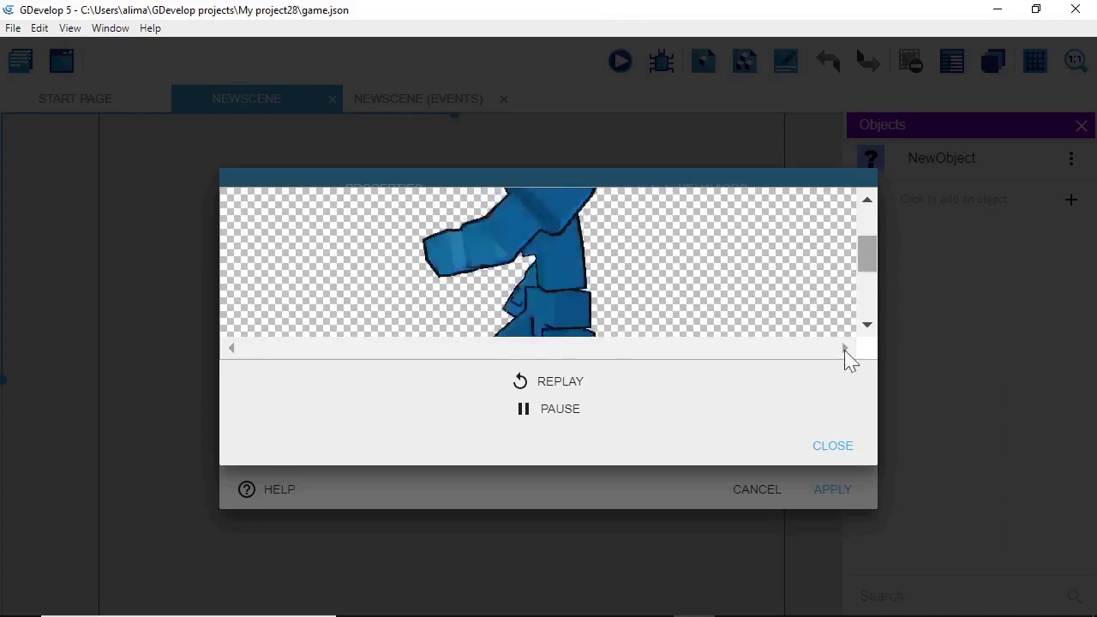
click(833, 448)
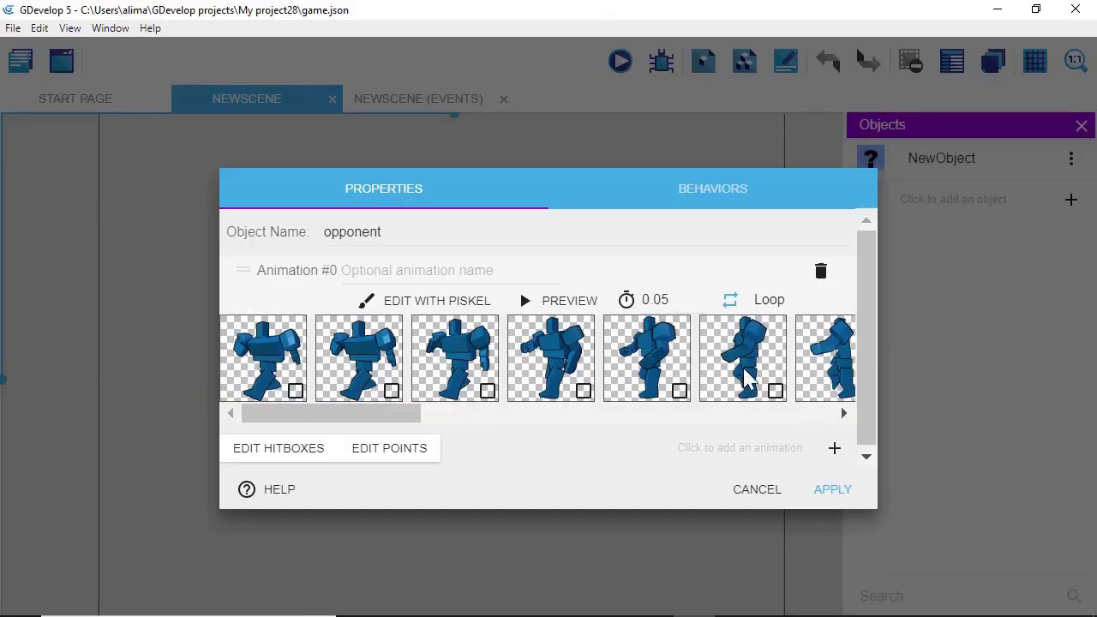
Give the opponent the Platformer character behavior with its default settings and apply the object's changes
click(715, 203)
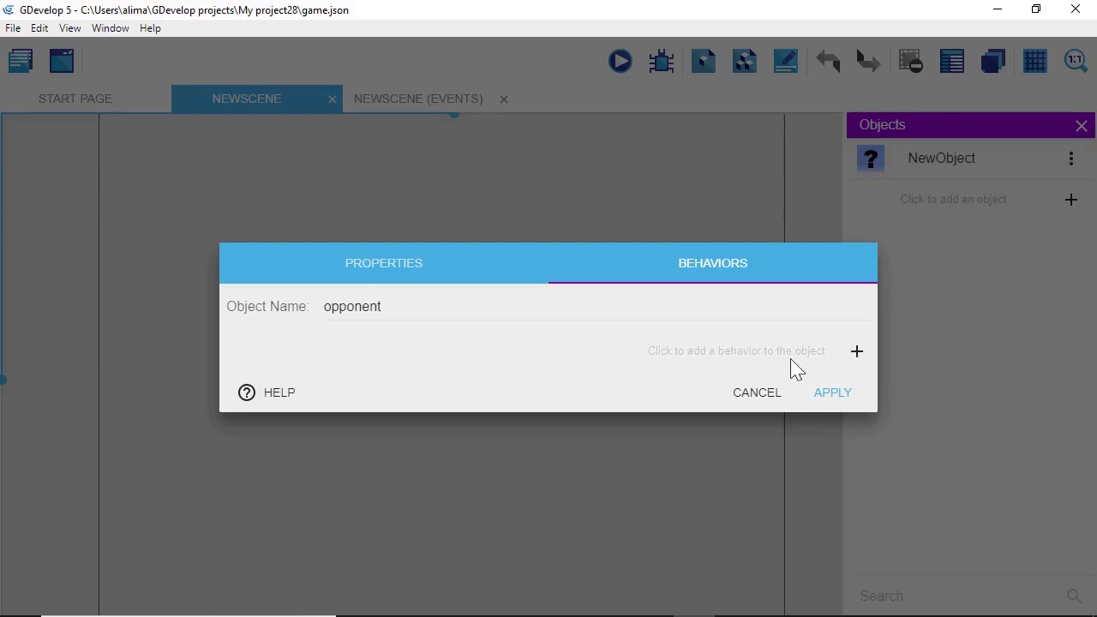
click(857, 352)
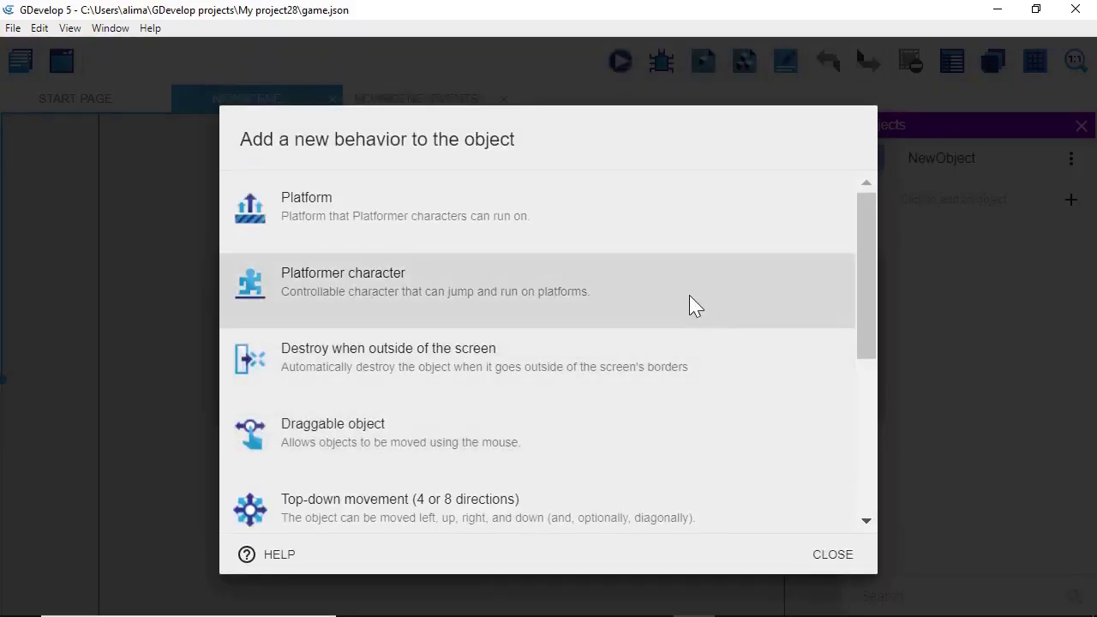
click(694, 306)
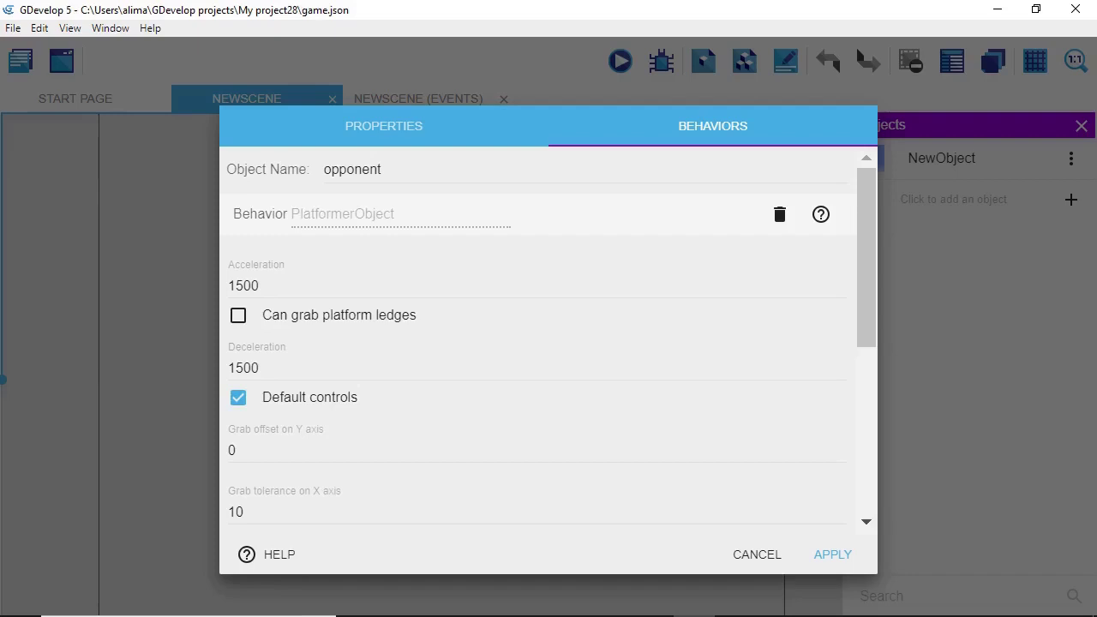
click(823, 555)
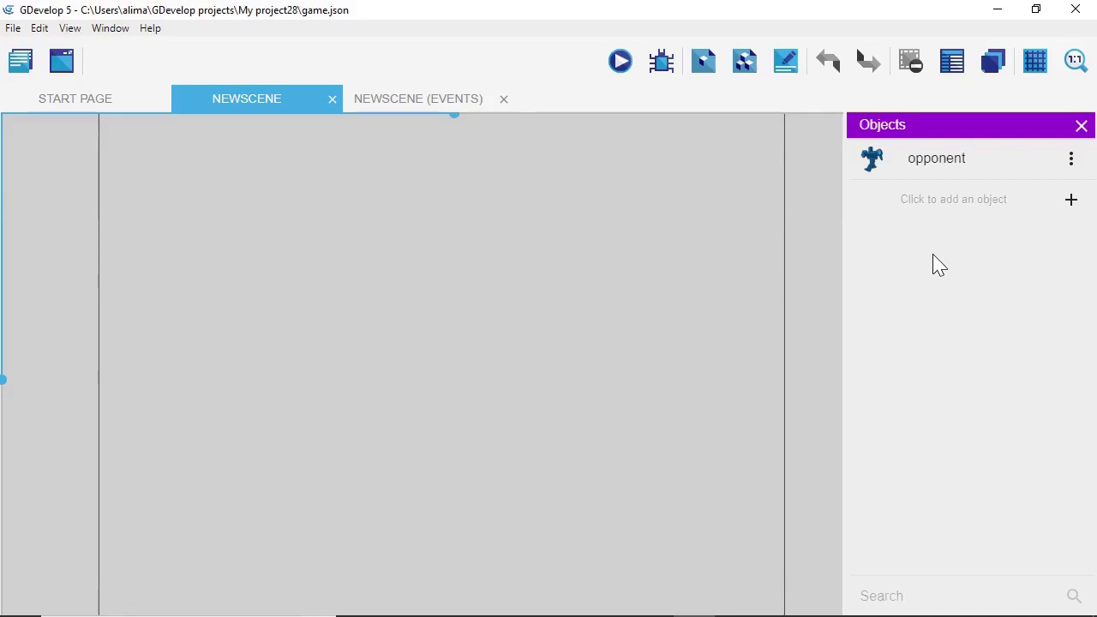
Add a Tiled Sprite object to the scene and name it ground
click(1072, 201)
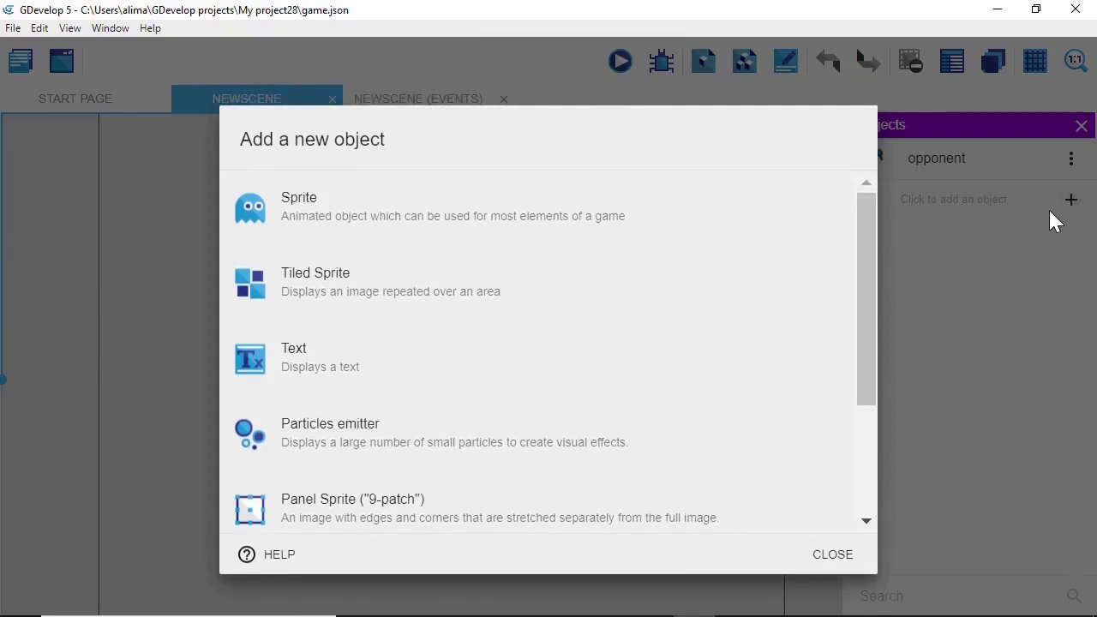
click(691, 282)
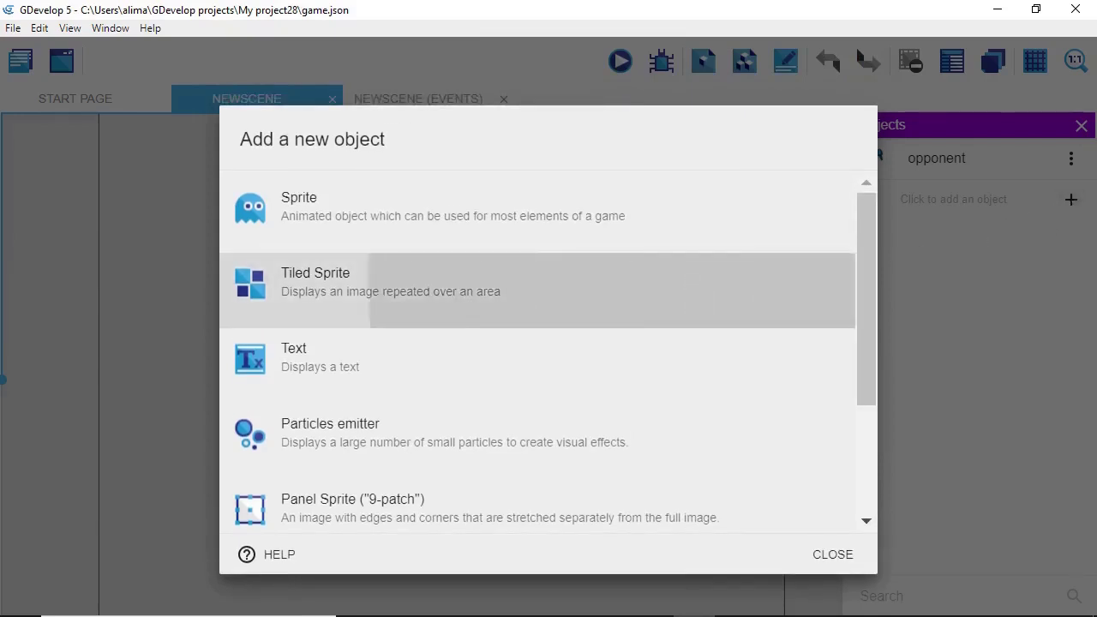
click(399, 271)
key(BackSpace)
key(BackSpace)
key(BackSpace)
key(BackSpace)
key(BackSpace)
key(BackSpace)
key(BackSpace)
key(BackSpace)
key(BackSpace)
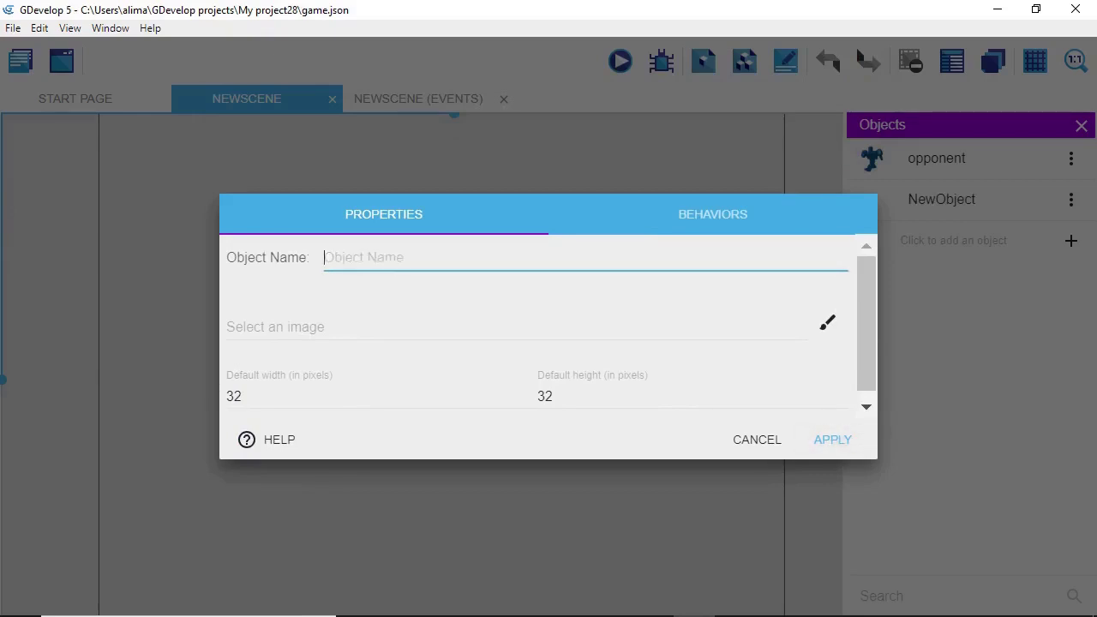
text(ground)
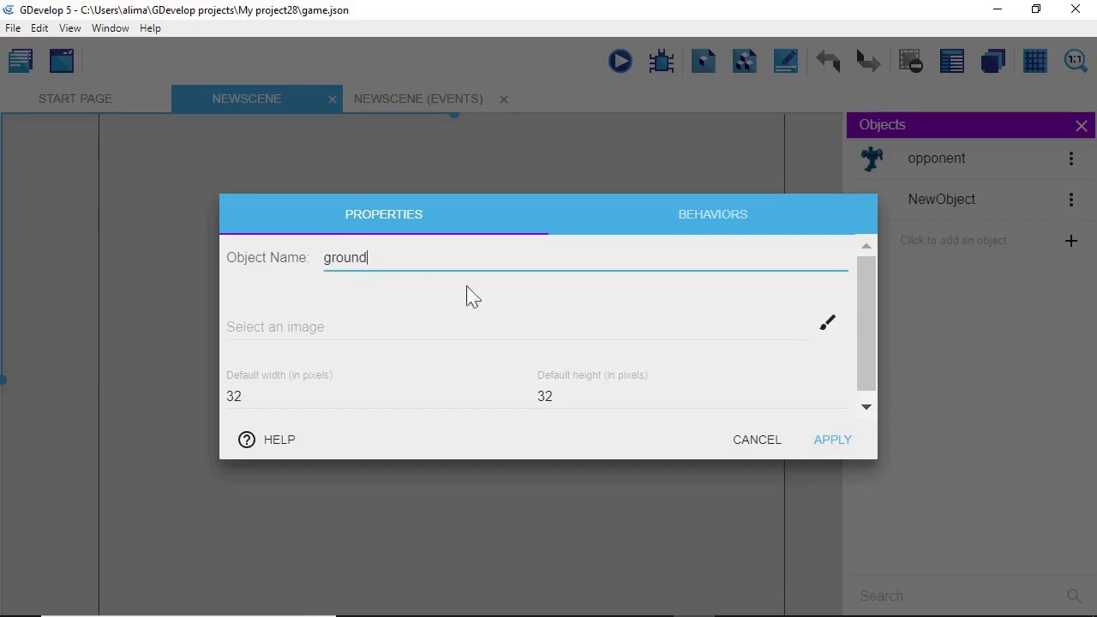
Create a new image for the ground object in Piskel and fill the whole canvas with light grey-blue
click(829, 328)
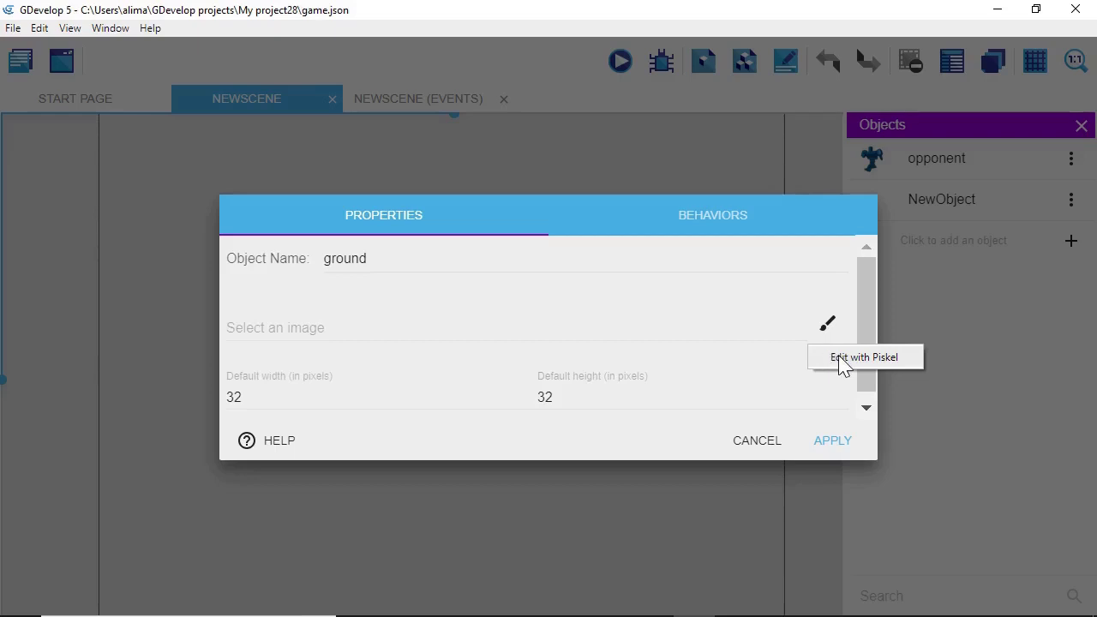
click(839, 359)
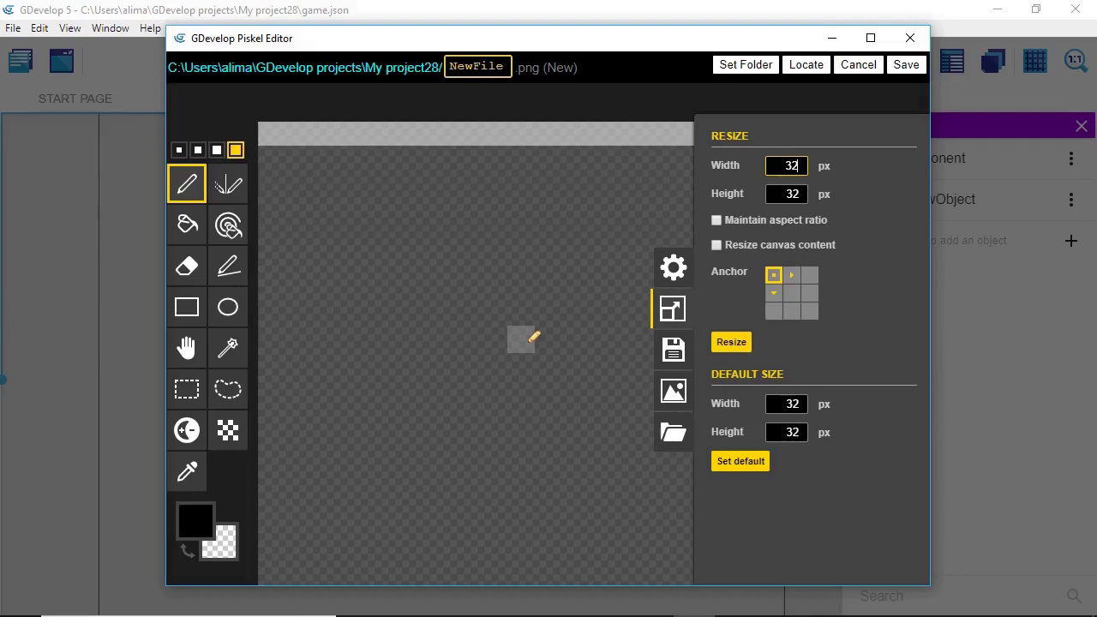
click(195, 519)
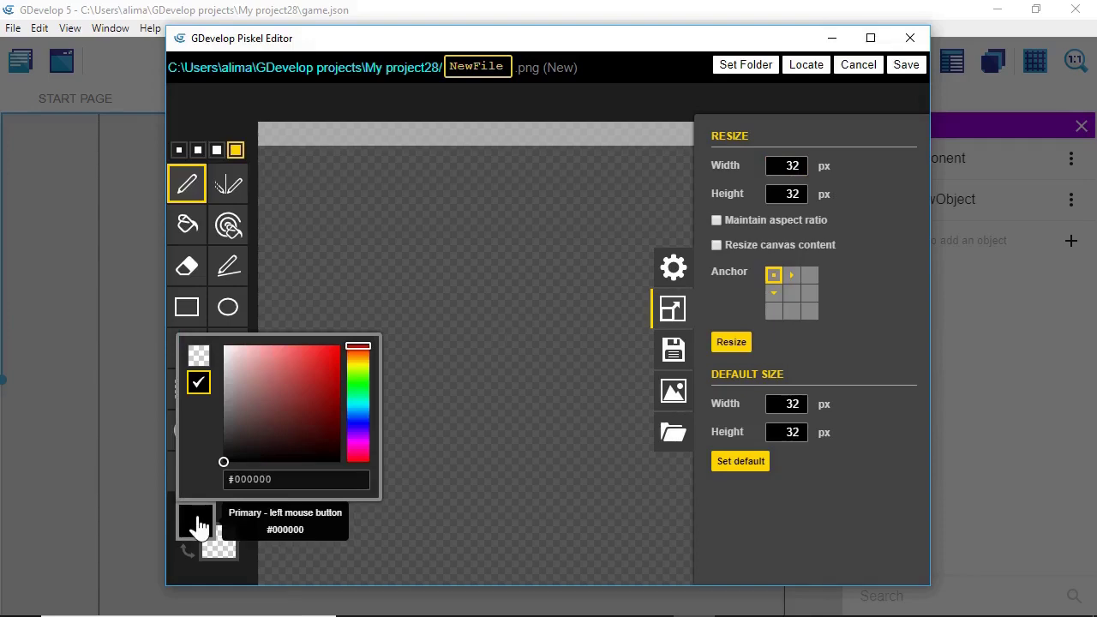
click(188, 227)
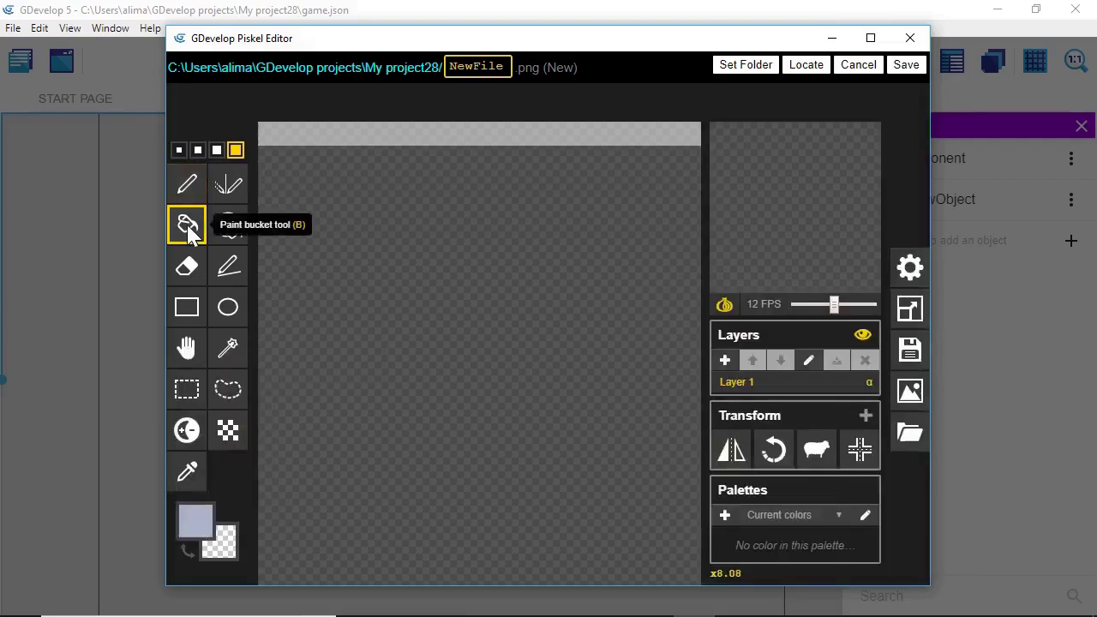
click(435, 282)
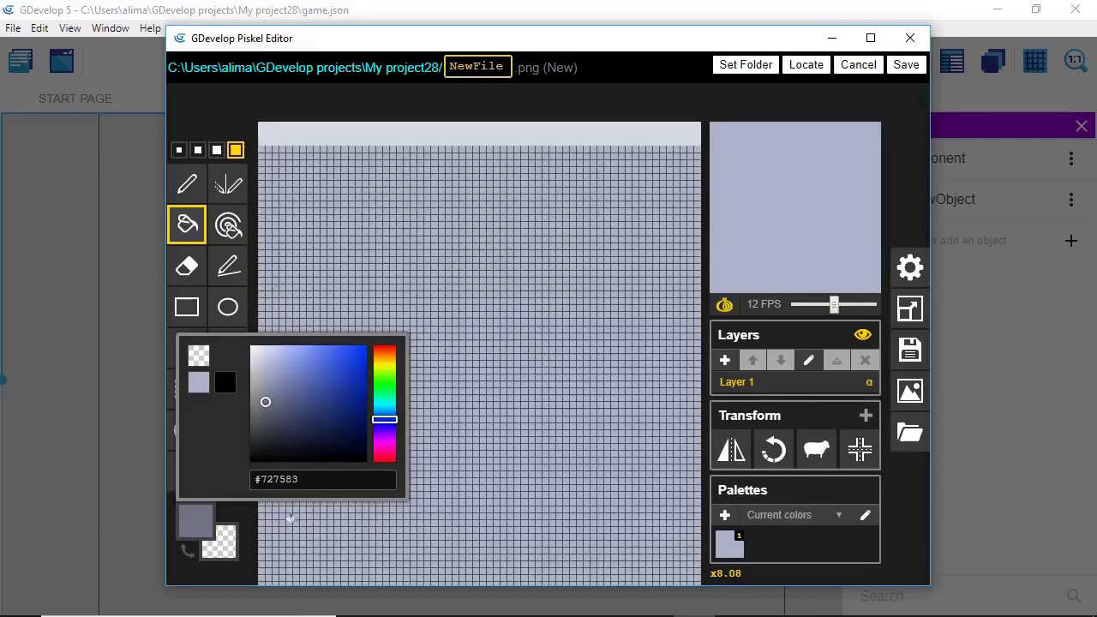
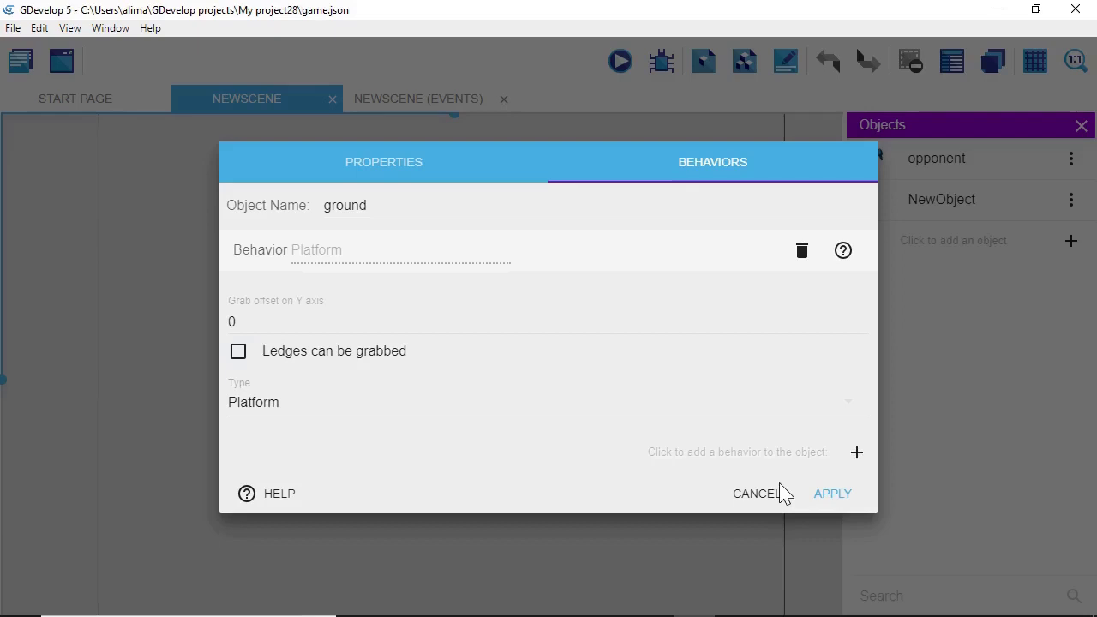
Apply the ground object's changes, including its Platform behavior
click(832, 494)
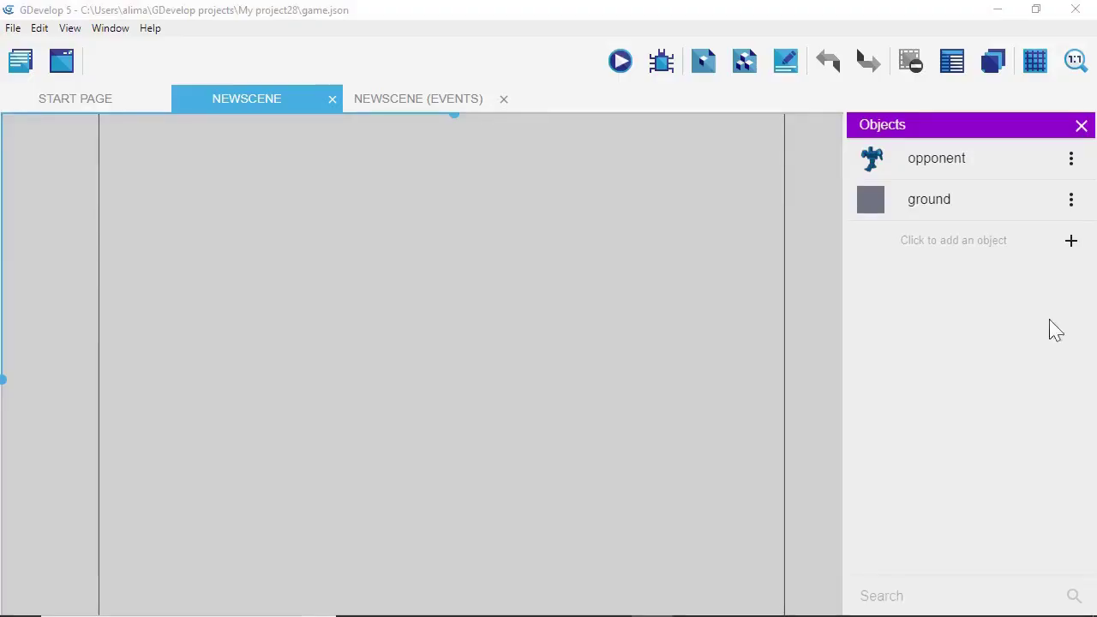
click(760, 357)
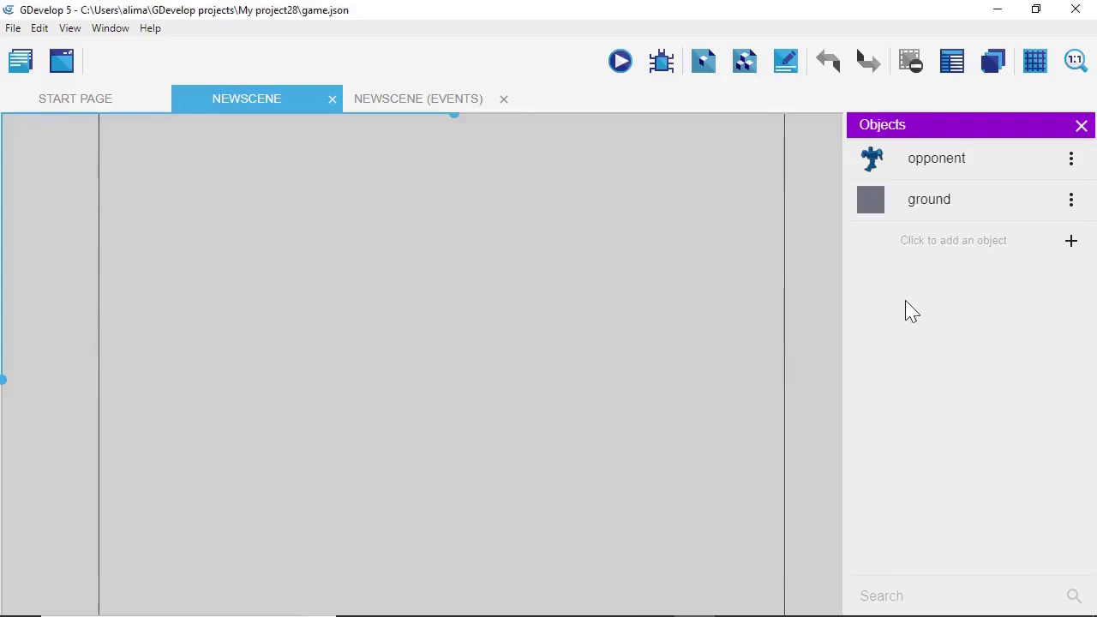
Add a new Sprite object to the scene and name it goleft
click(1070, 246)
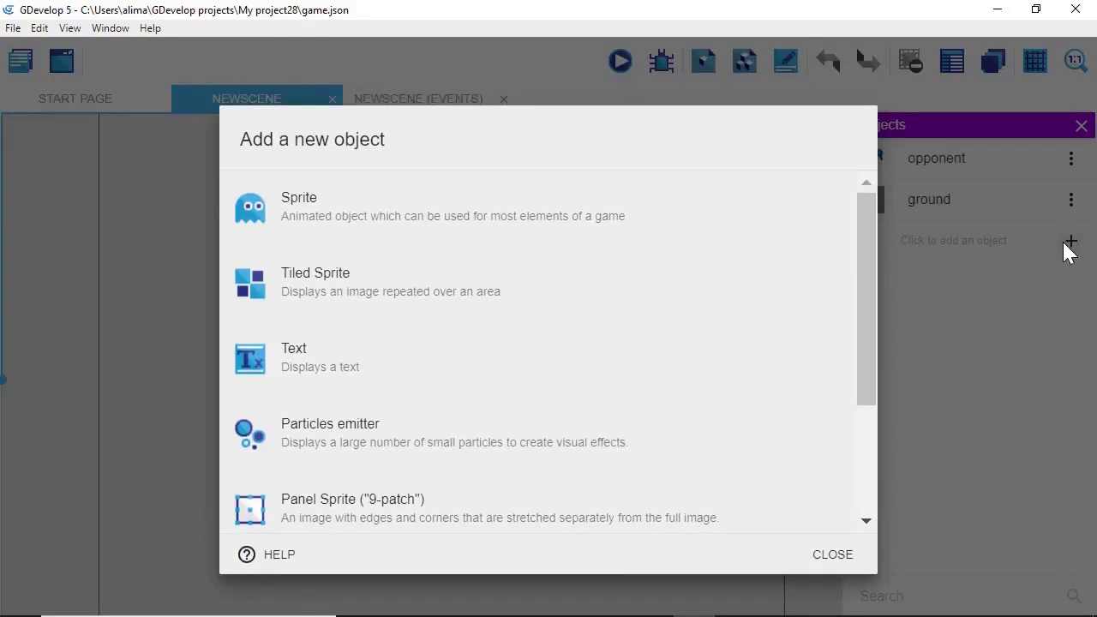
click(704, 214)
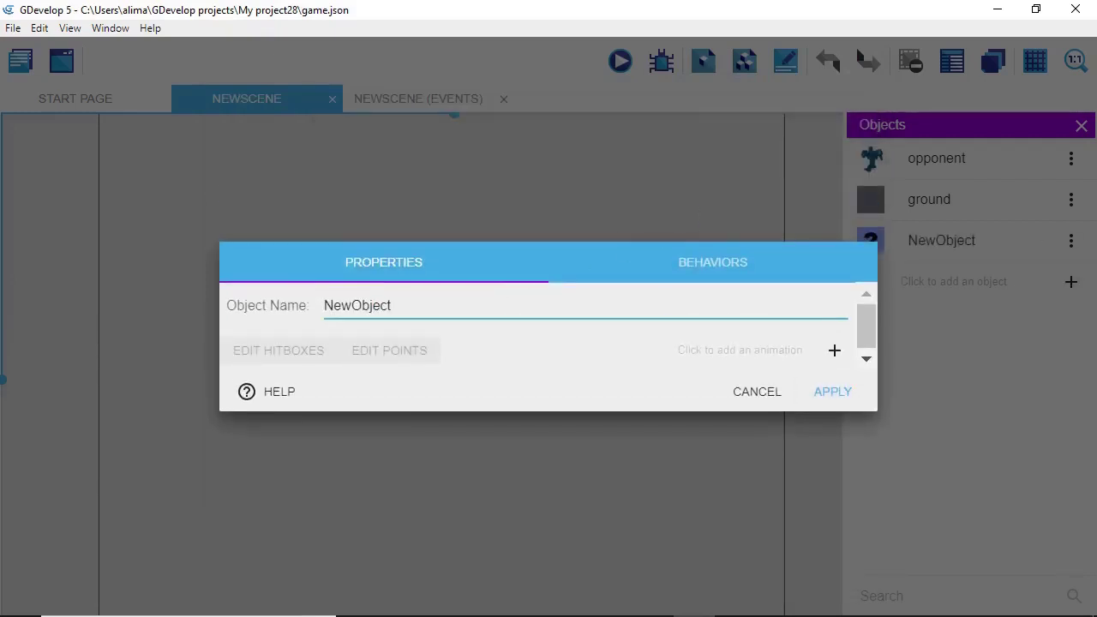
drag(390, 306, 306, 304)
key(BackSpace)
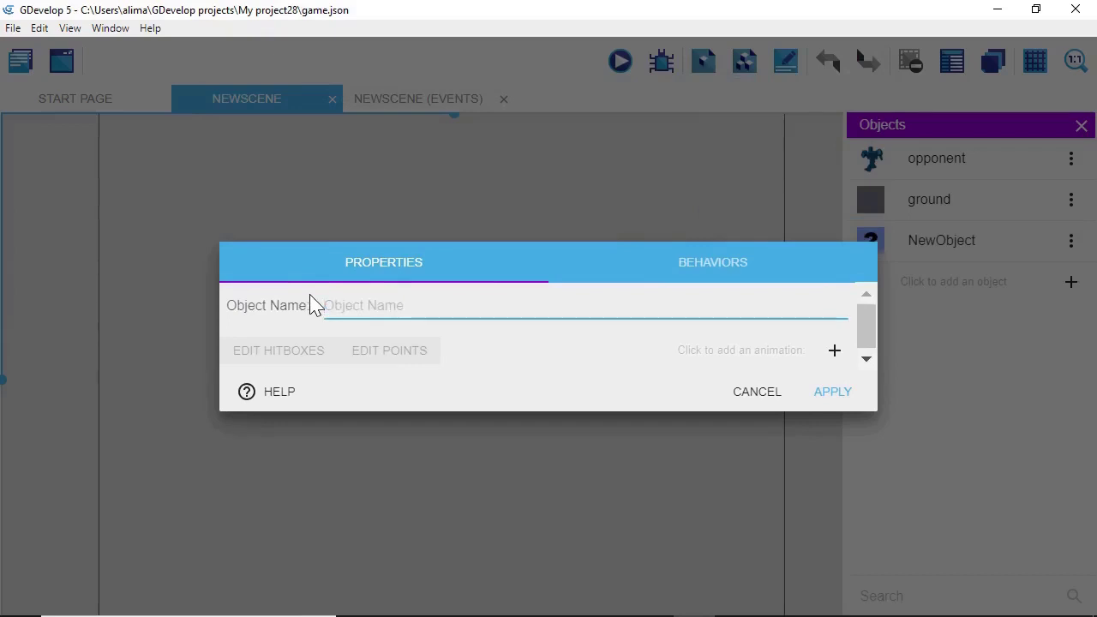
text(goleft)
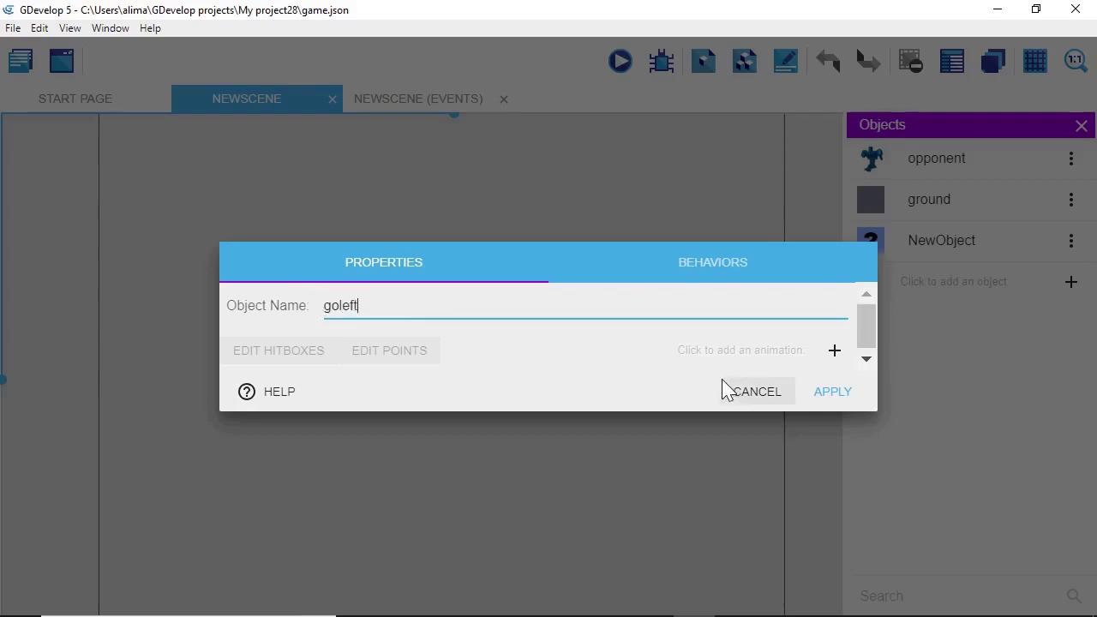
Add an animation to goleft and fill its 32 by 32 px frame with bright yellow in Piskel
click(836, 354)
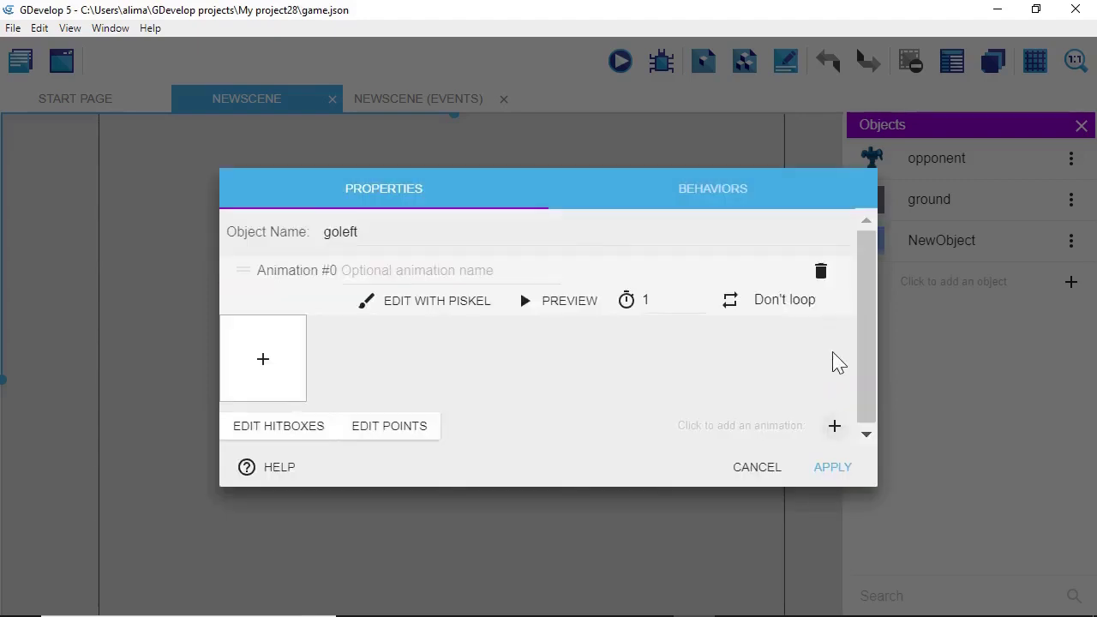
click(426, 307)
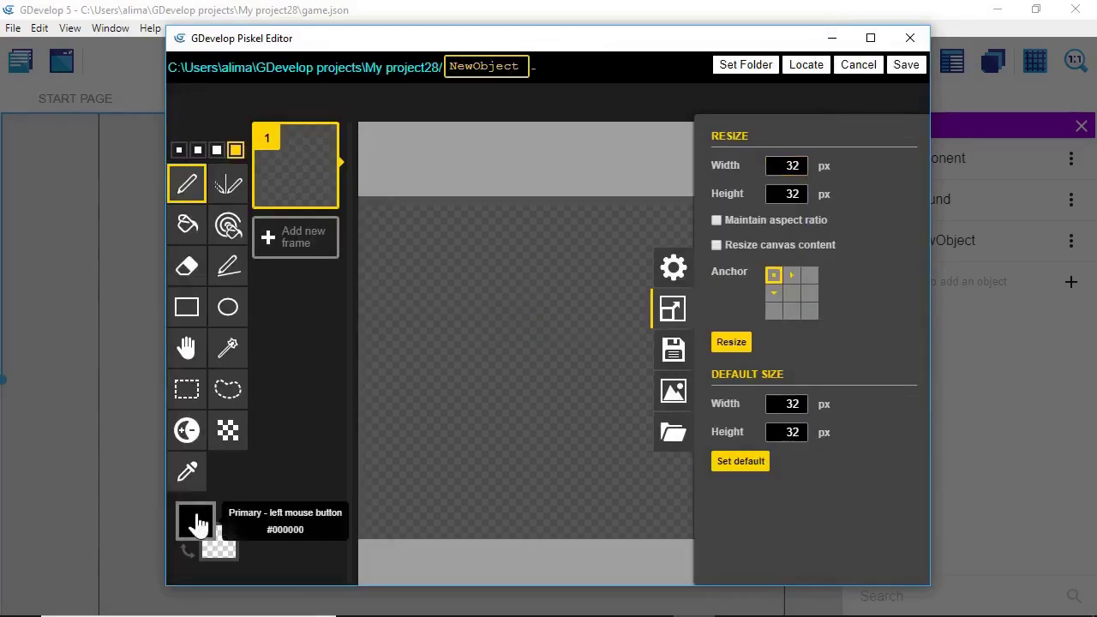
click(196, 520)
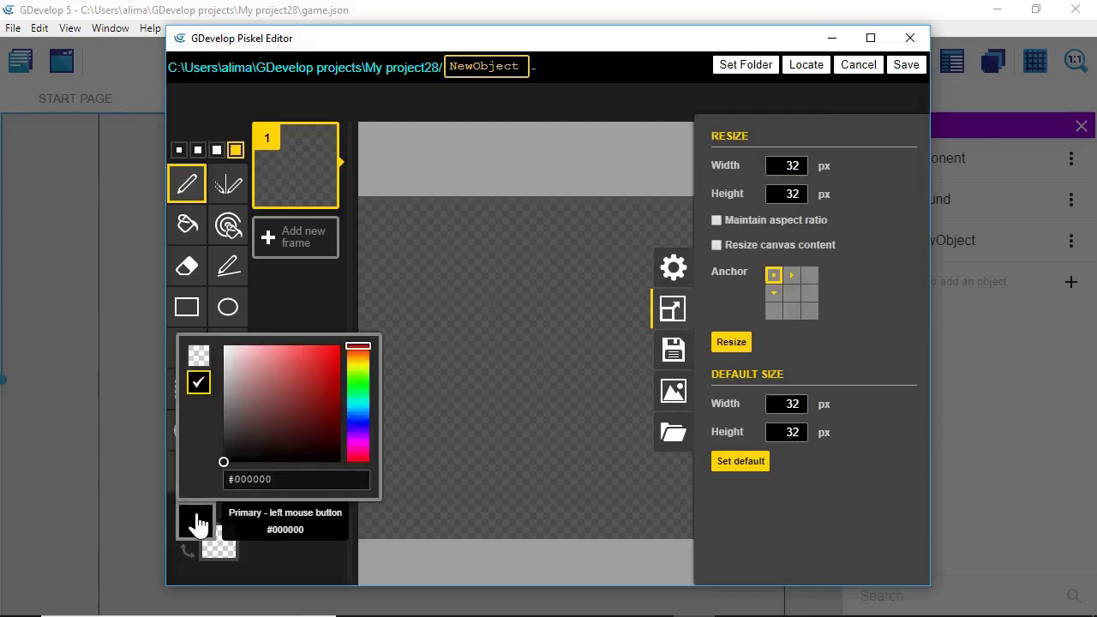
click(357, 367)
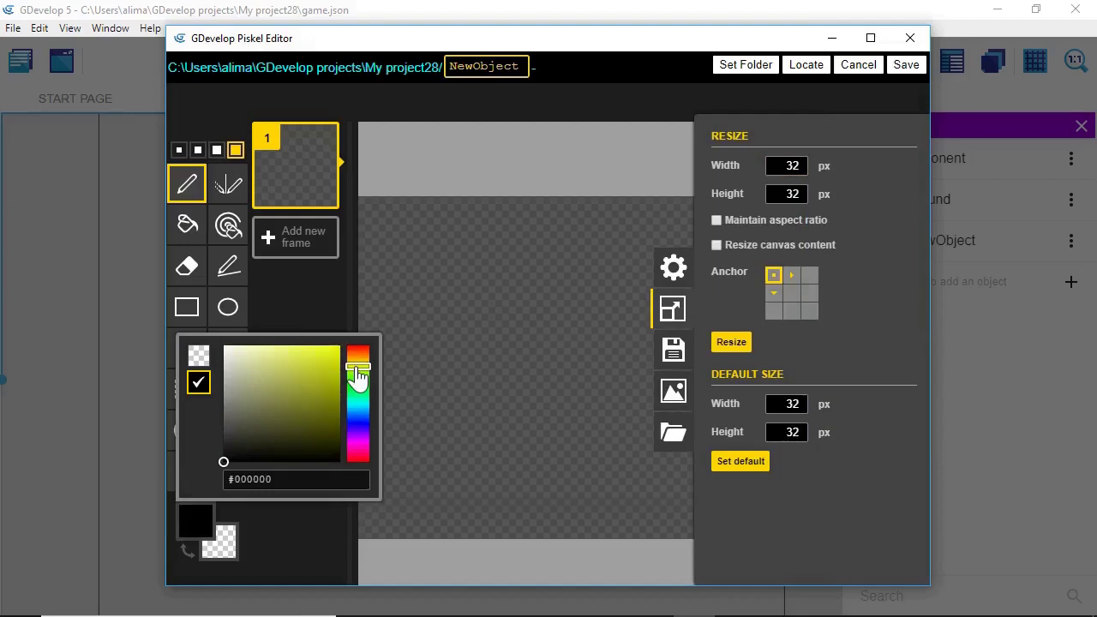
click(333, 354)
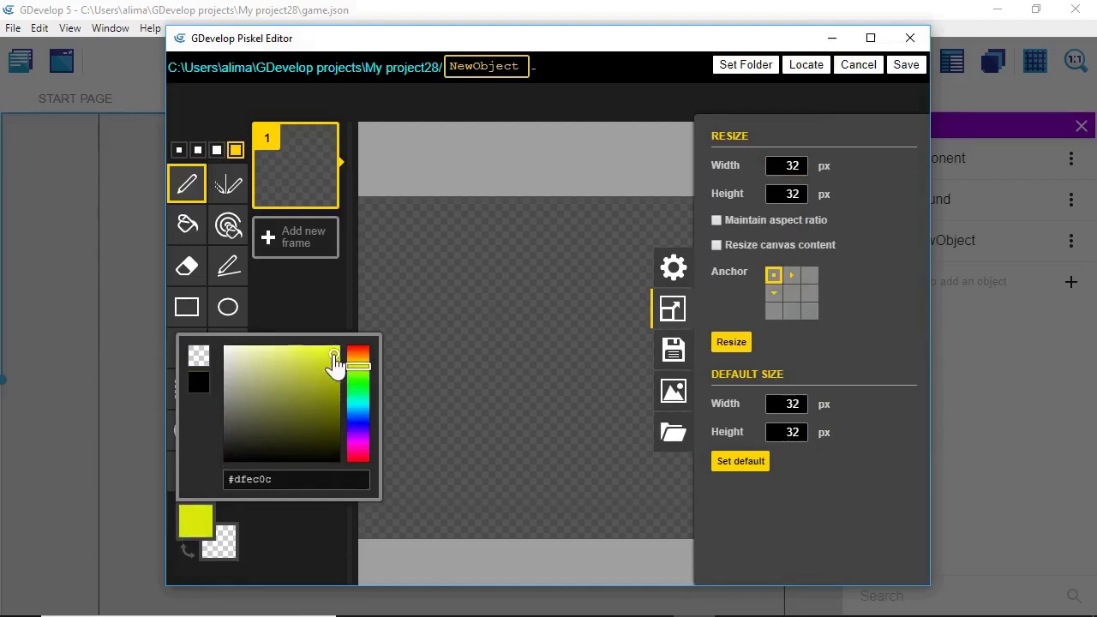
click(188, 226)
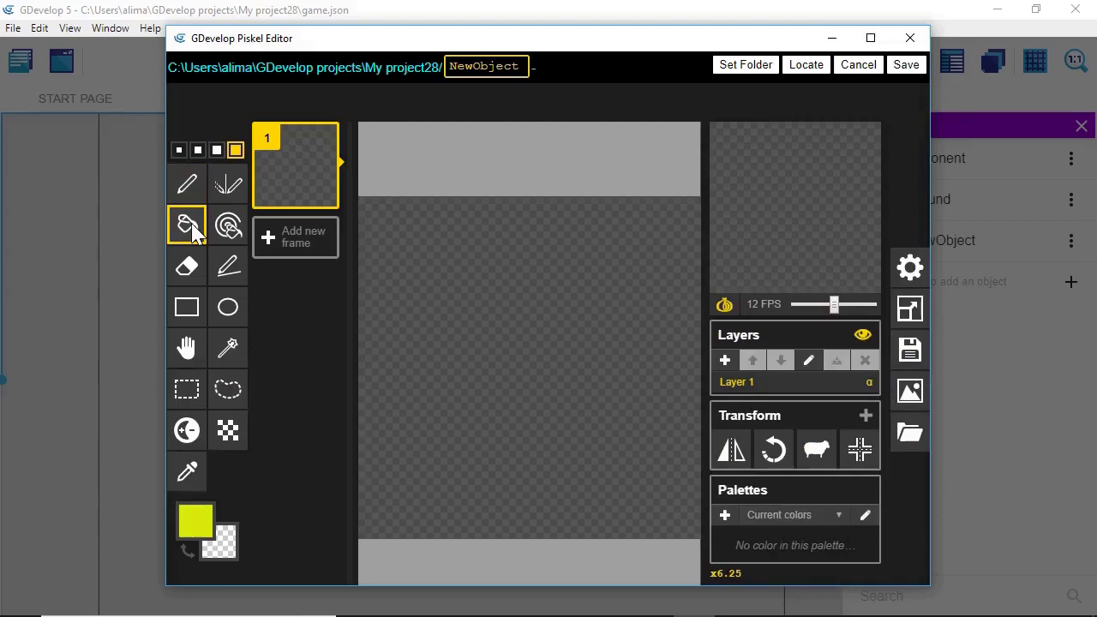
click(402, 222)
Save the yellow frame under the name goleft and apply the object's changes
double_click(484, 66)
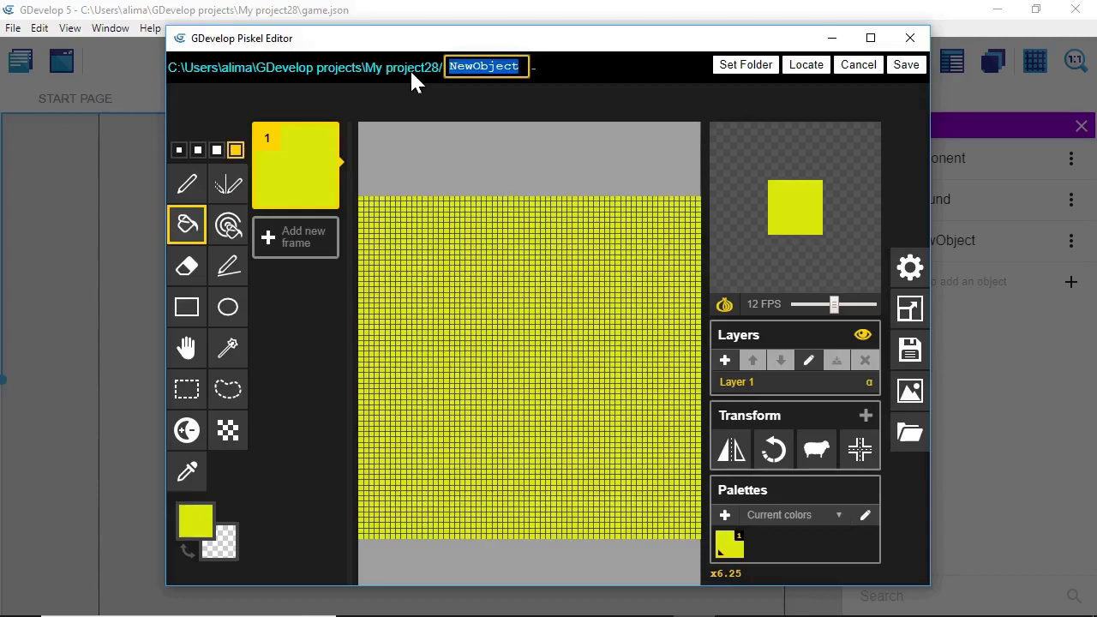
text(goleft)
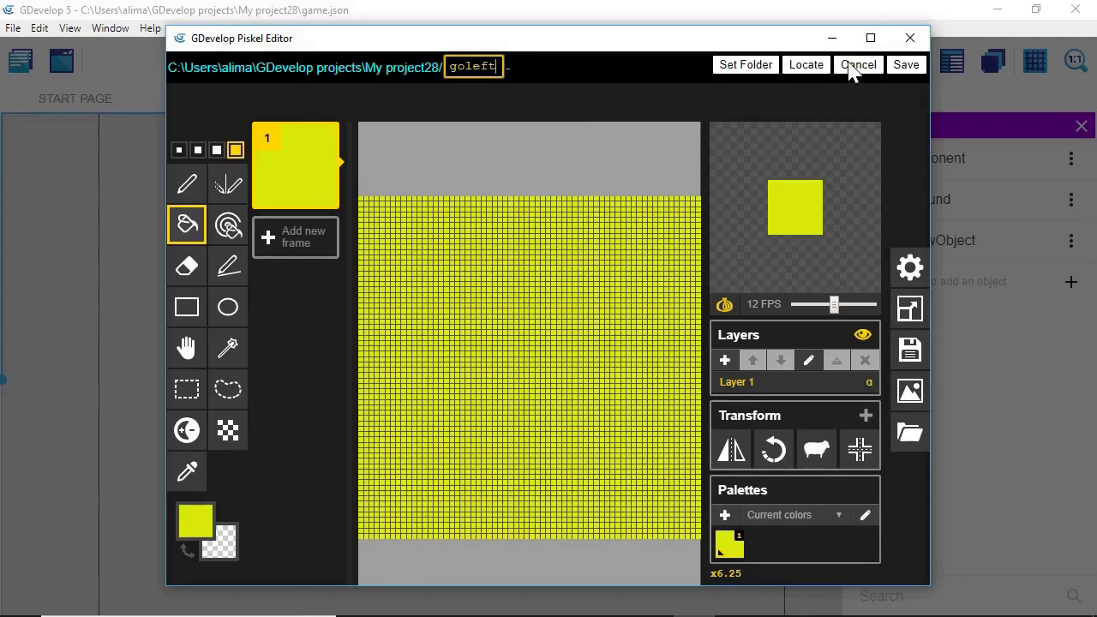
click(905, 67)
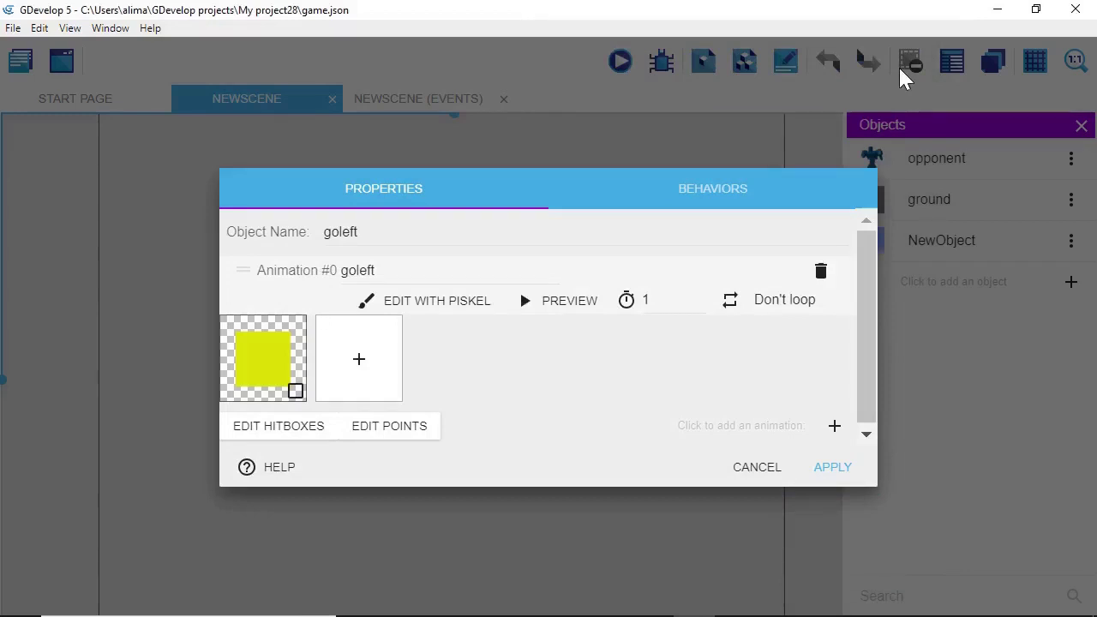
click(825, 468)
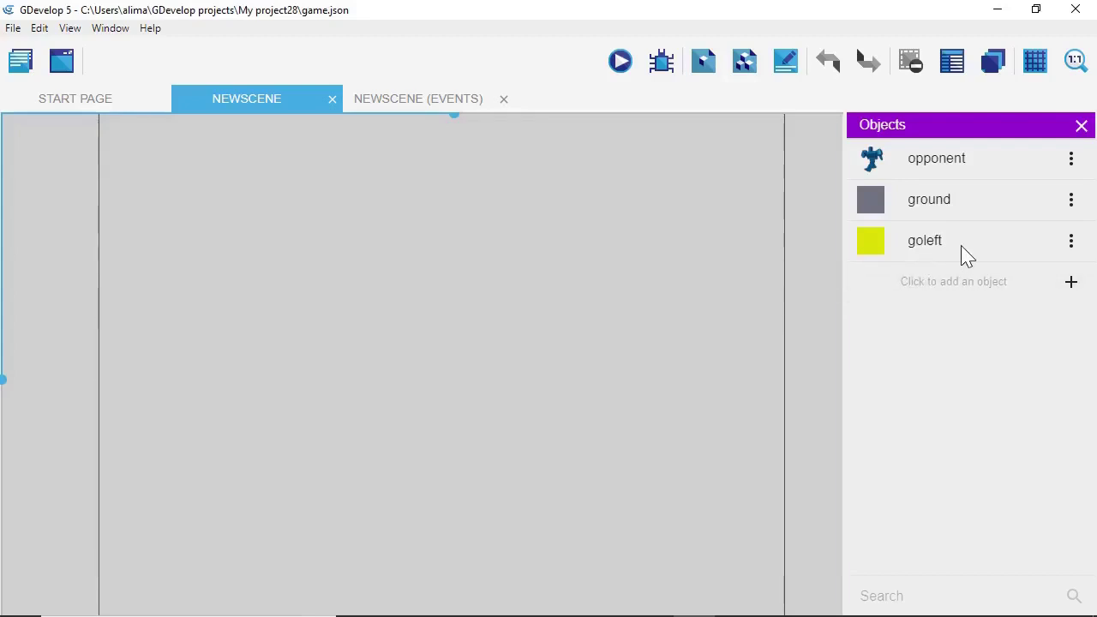
Add another Sprite object to the scene and name it goright
click(1072, 283)
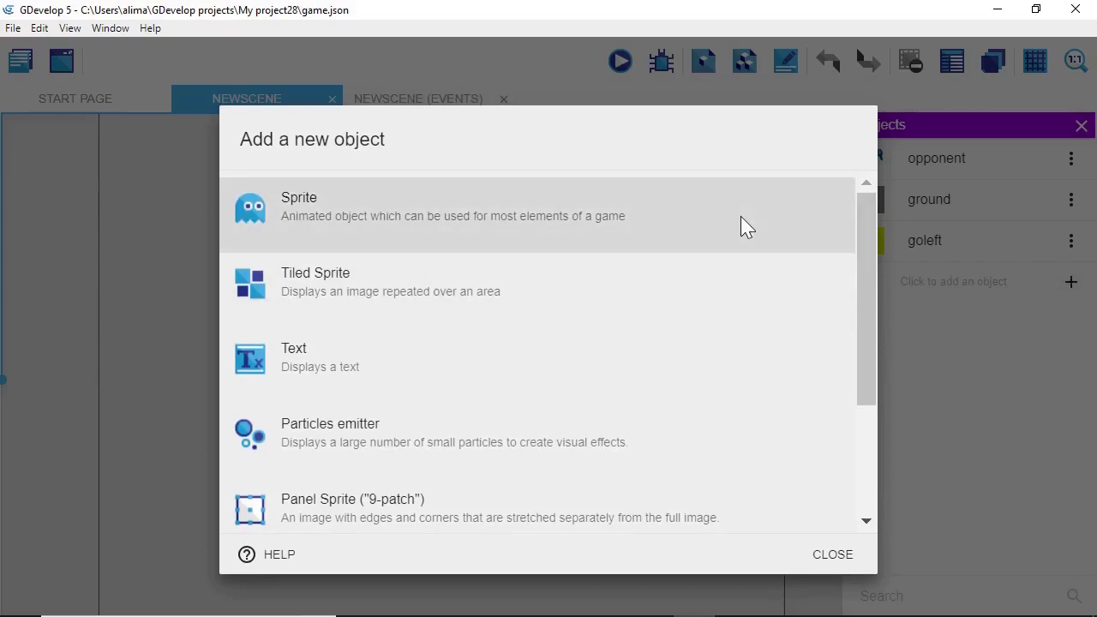
click(743, 218)
drag(446, 307, 283, 300)
key(BackSpace)
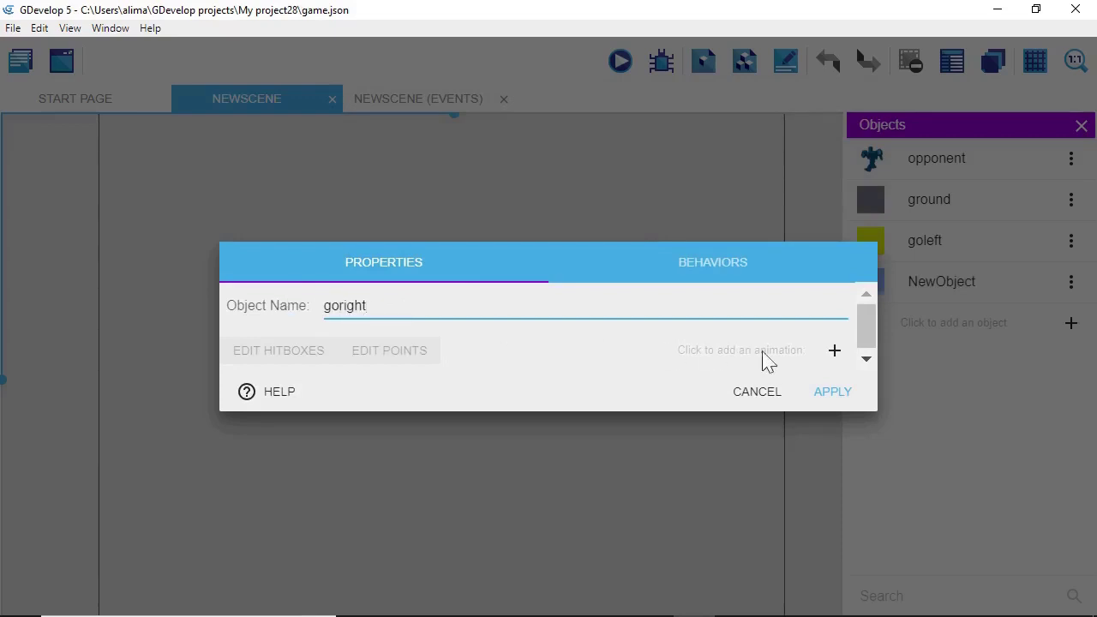
Add an animation to goright and fill its 32 by 32 px frame with blue #3c68ea in Piskel
click(835, 353)
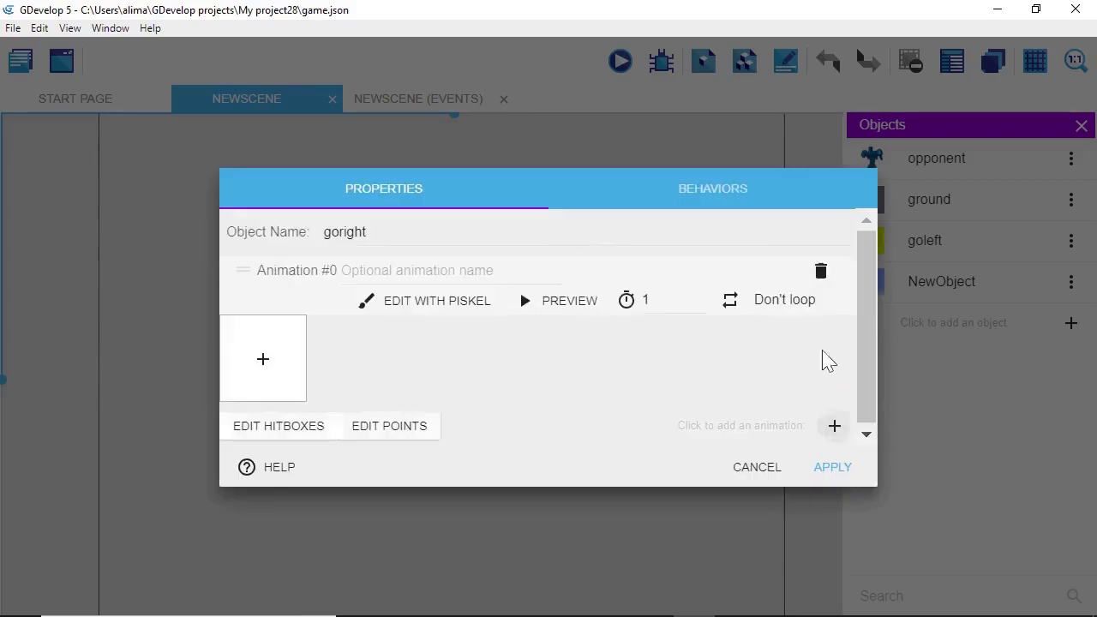
click(437, 304)
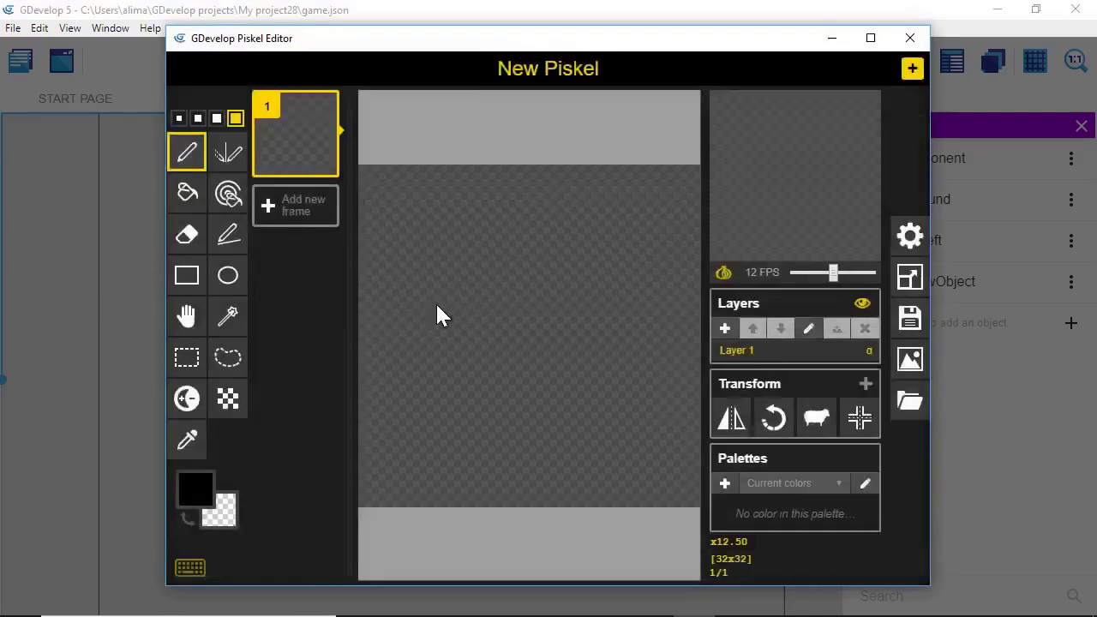
click(197, 521)
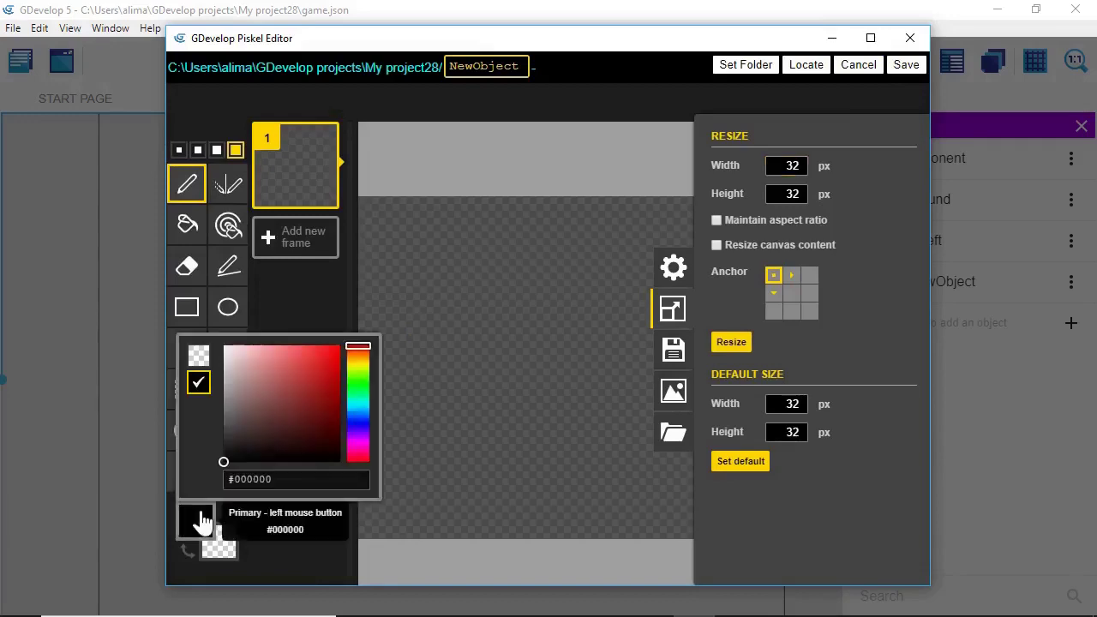
click(360, 420)
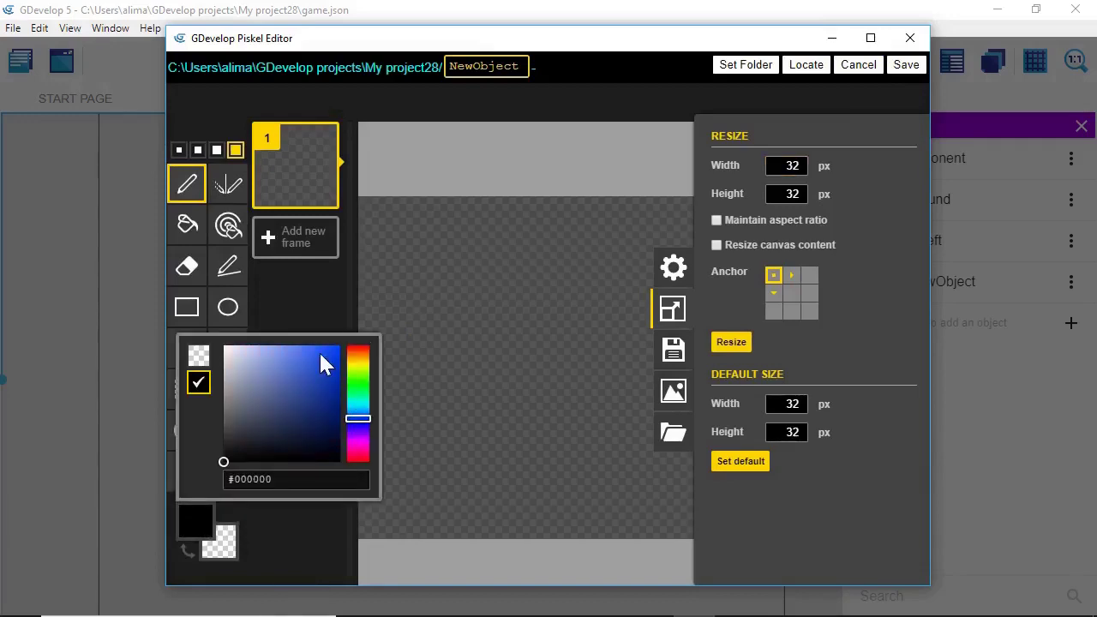
click(319, 361)
drag(320, 360, 311, 355)
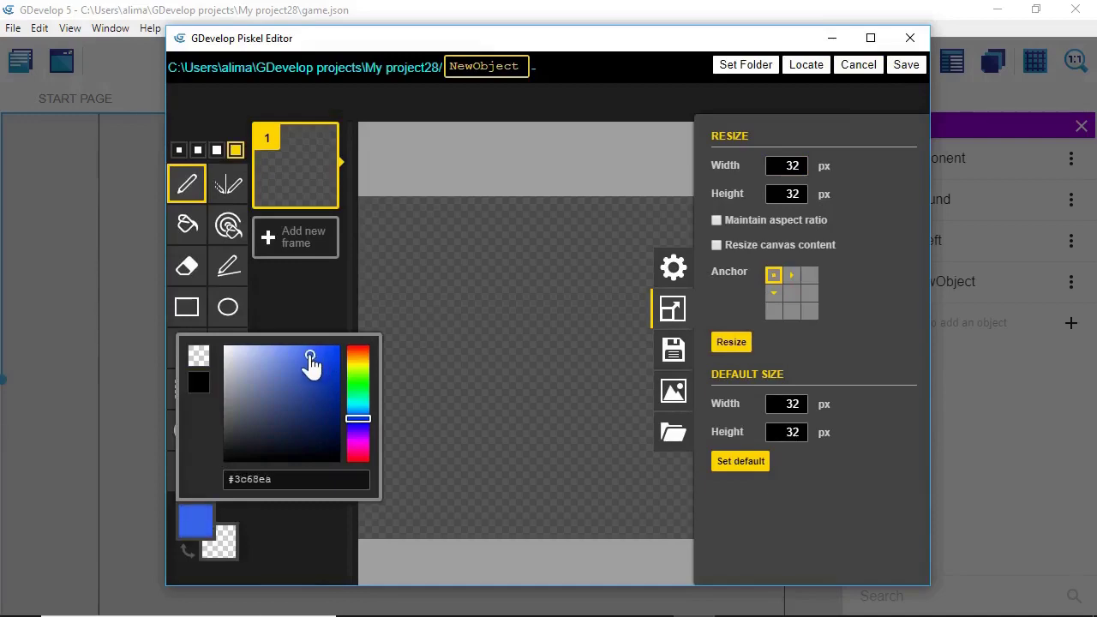
click(189, 225)
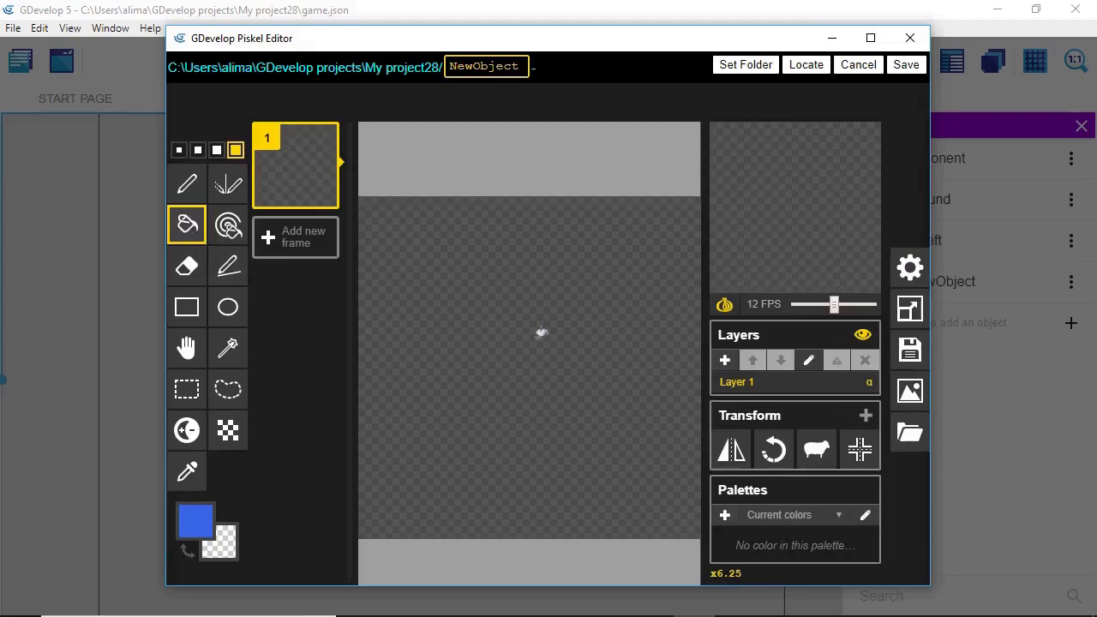
click(549, 333)
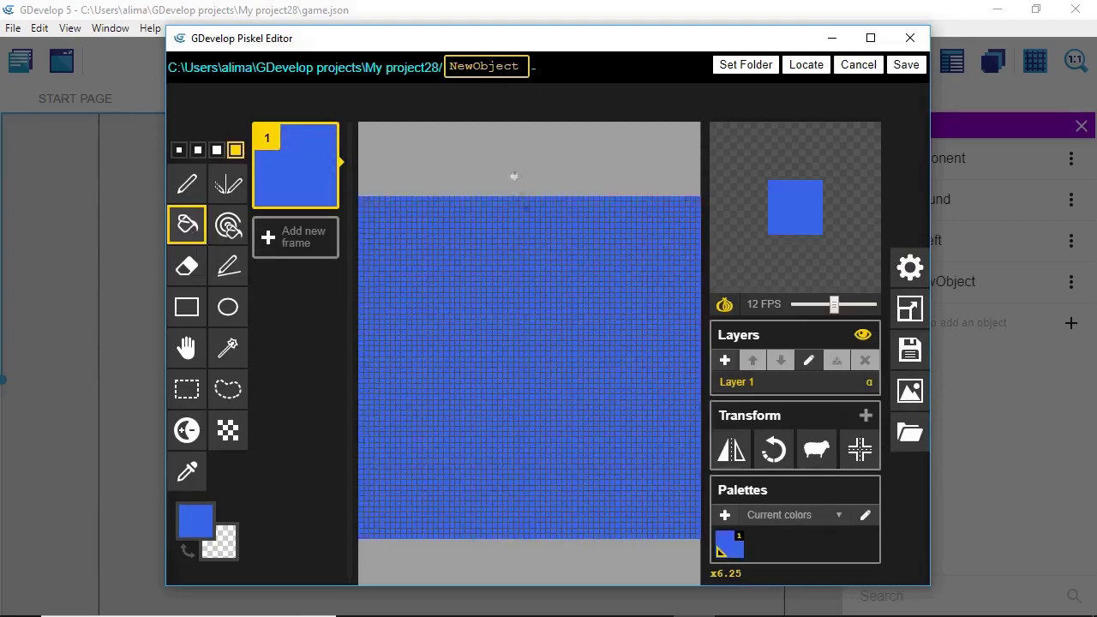
Name the blue frame goright and save it back to the object's animation
click(522, 67)
key(ctrl+a)
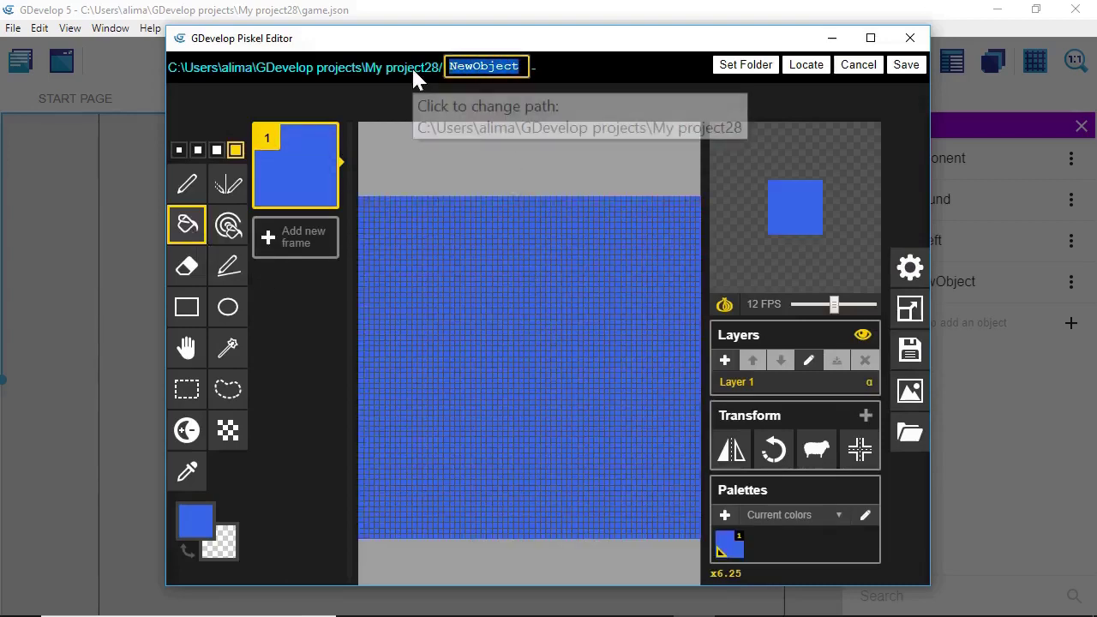
key(BackSpace)
text(go)
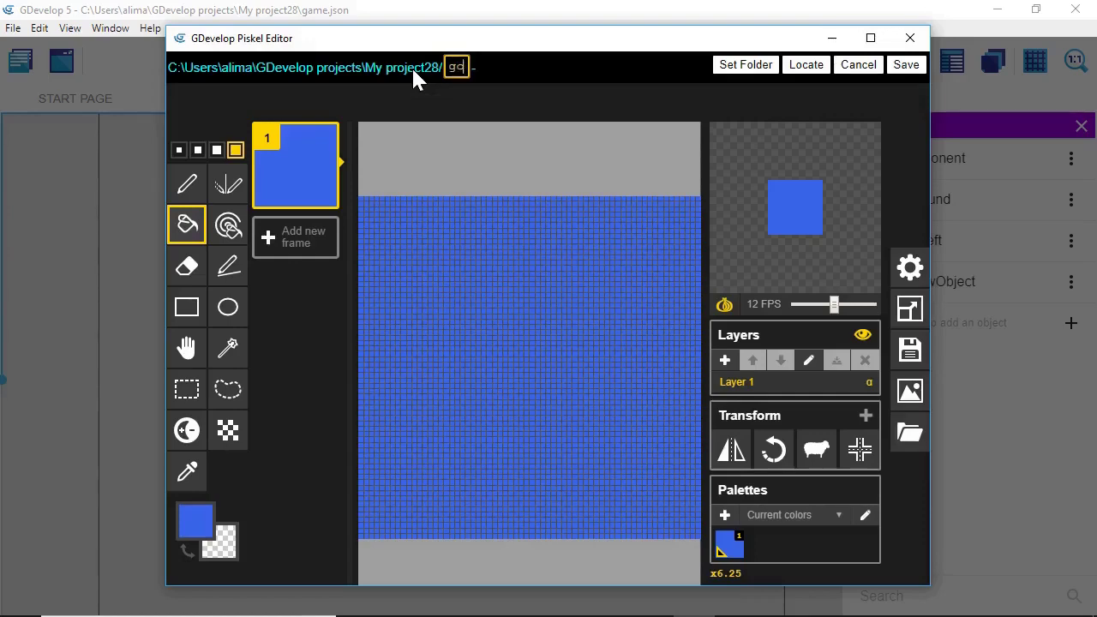
text(right)
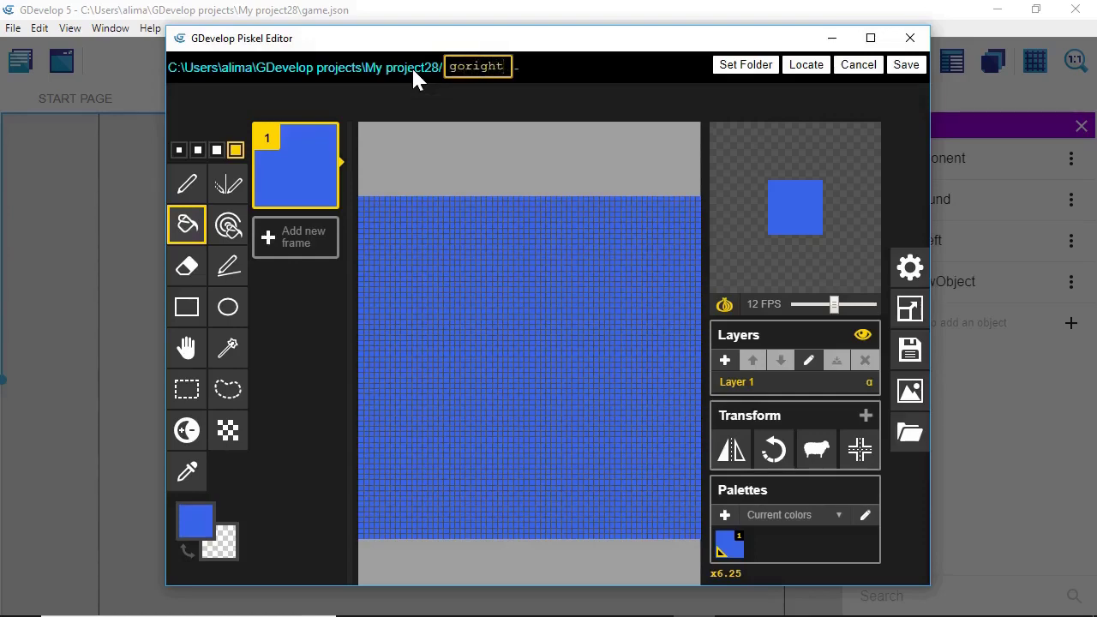
click(906, 66)
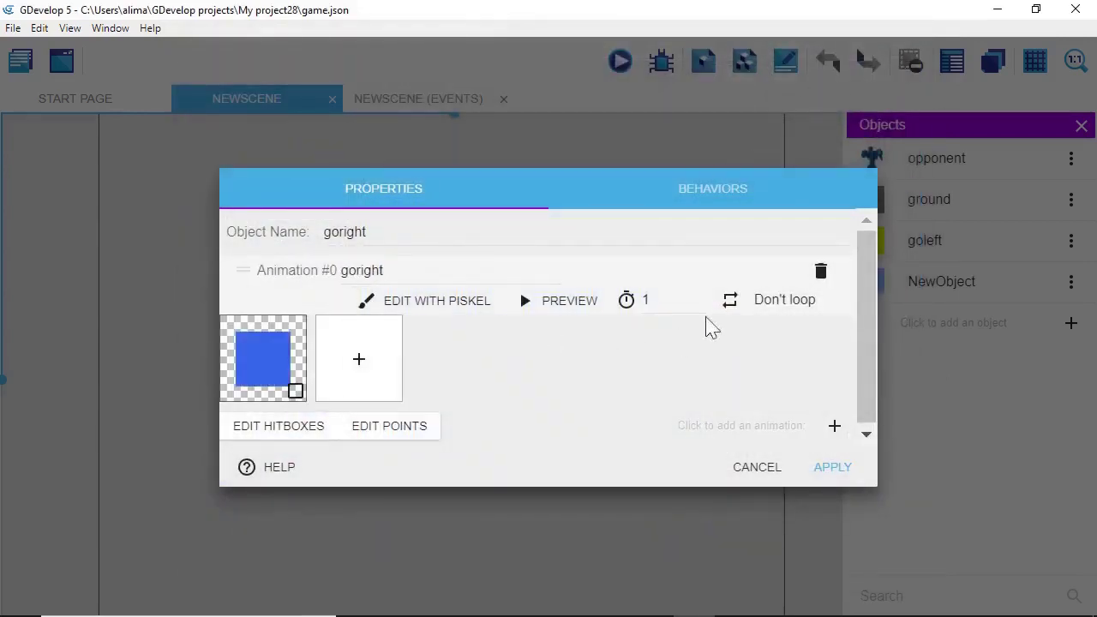
Apply the goright object's changes and place a scaled-down opponent in the right half of the scene
click(828, 473)
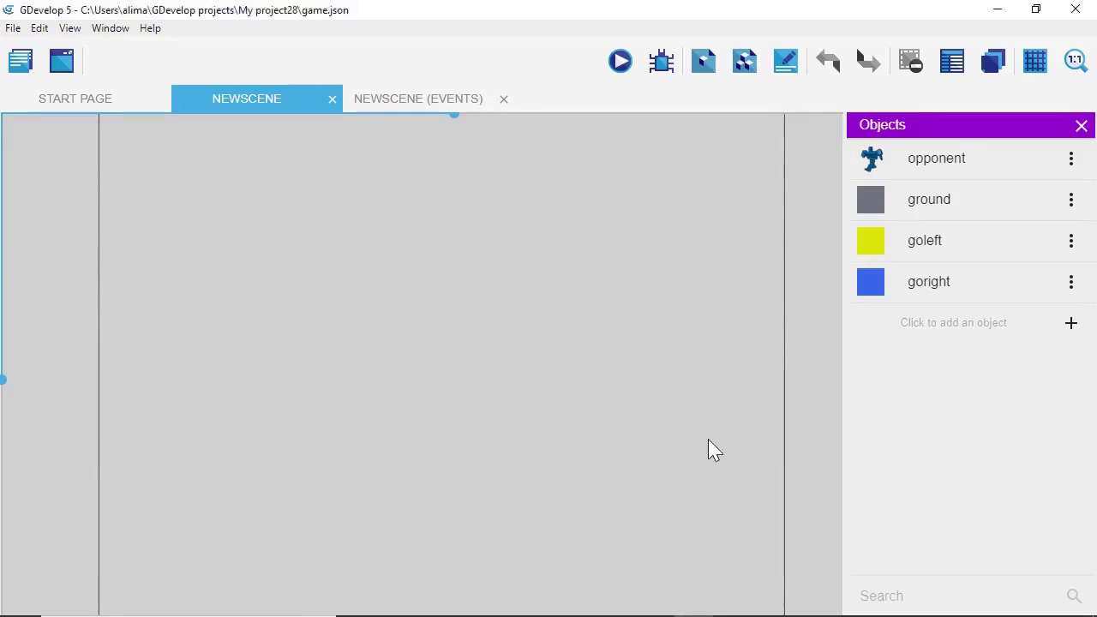
scroll(691, 325, down, 1)
scroll(686, 315, down, 2)
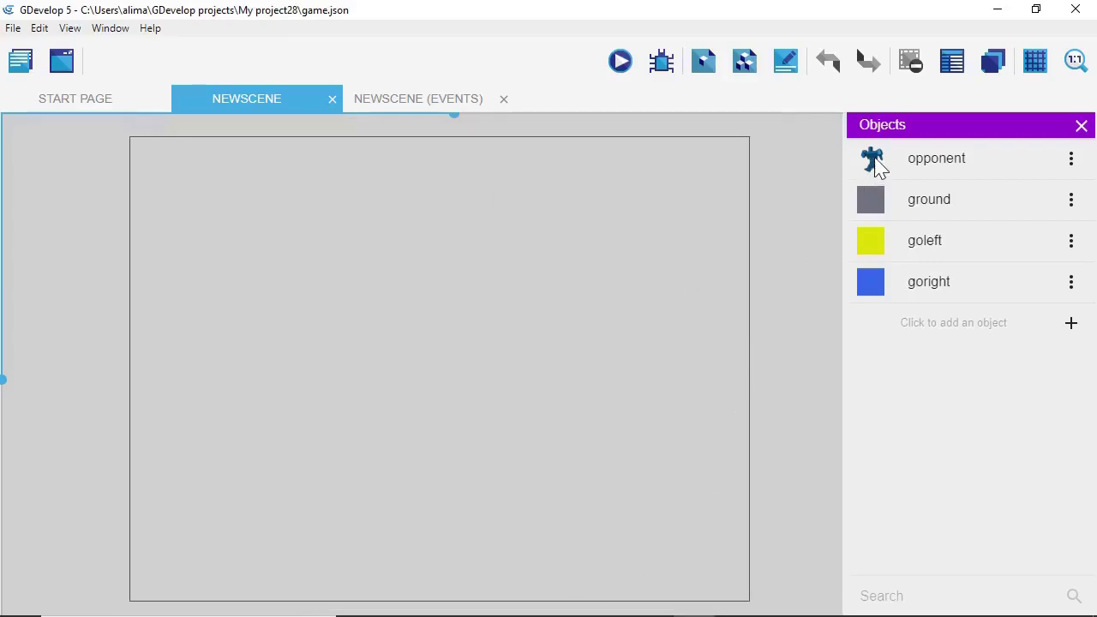
drag(876, 160, 561, 360)
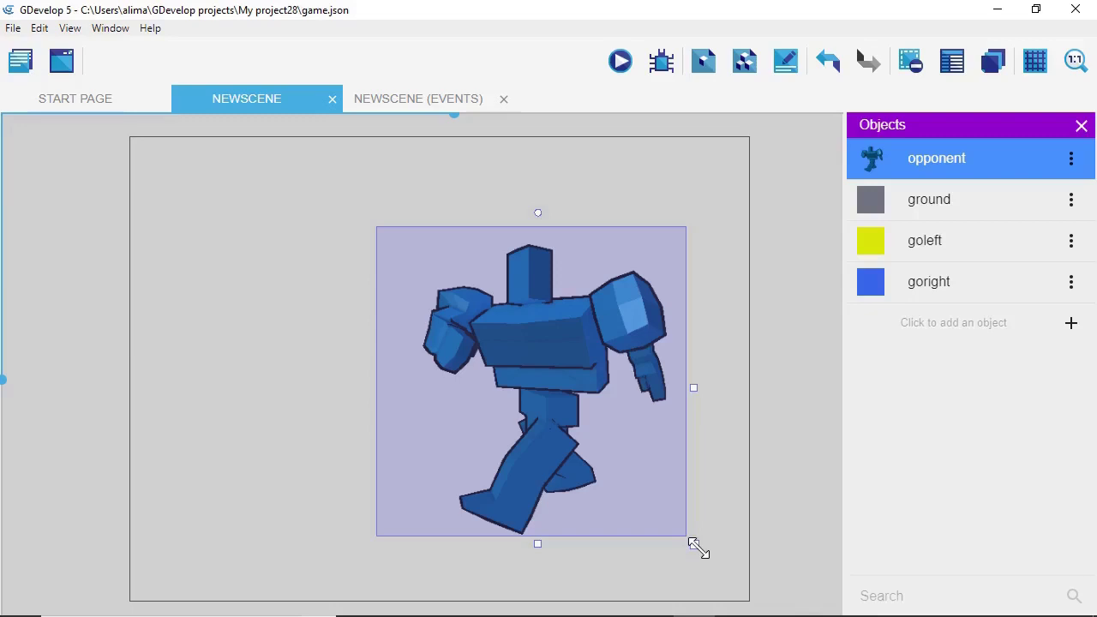
drag(697, 549, 480, 339)
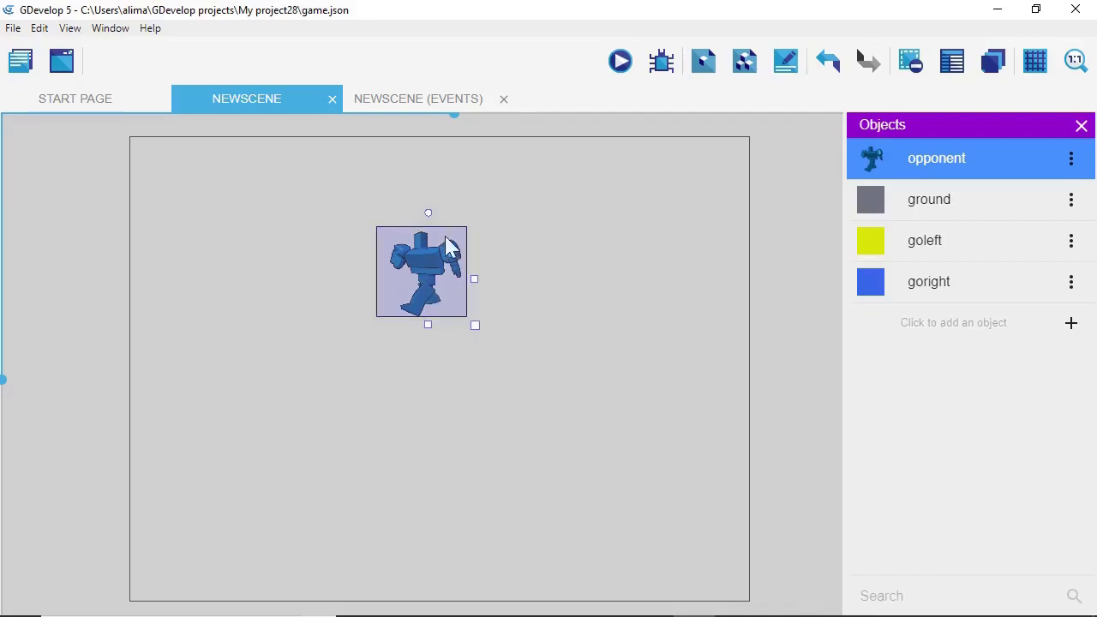
drag(453, 272, 624, 345)
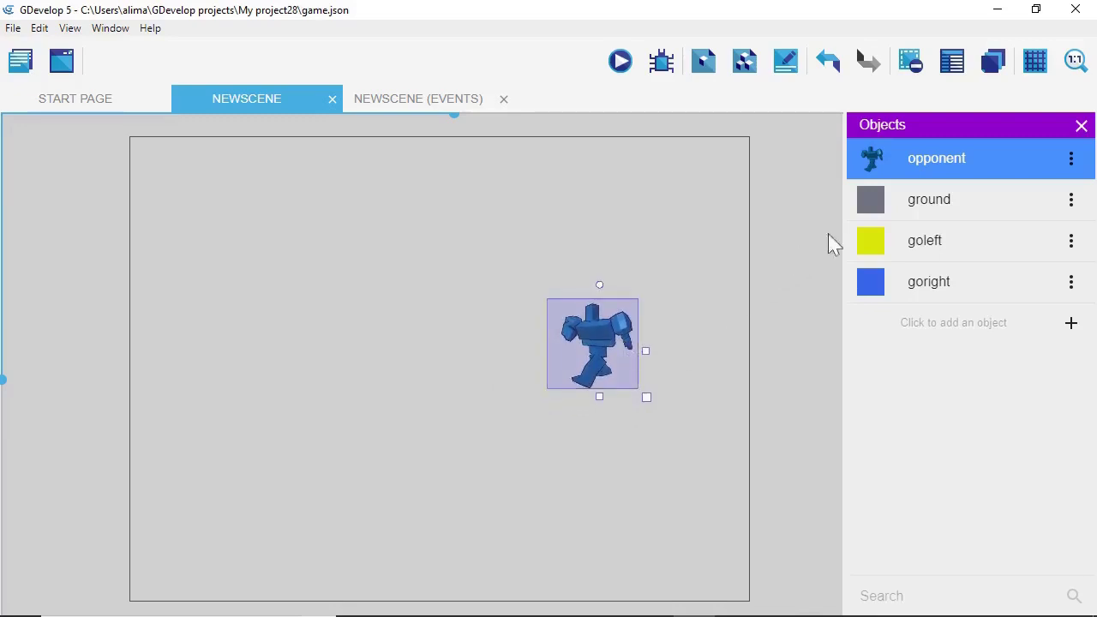
Place the ground in the scene below the opponent and stretch it into a long platform spanning most of the scene's width
drag(878, 205, 344, 459)
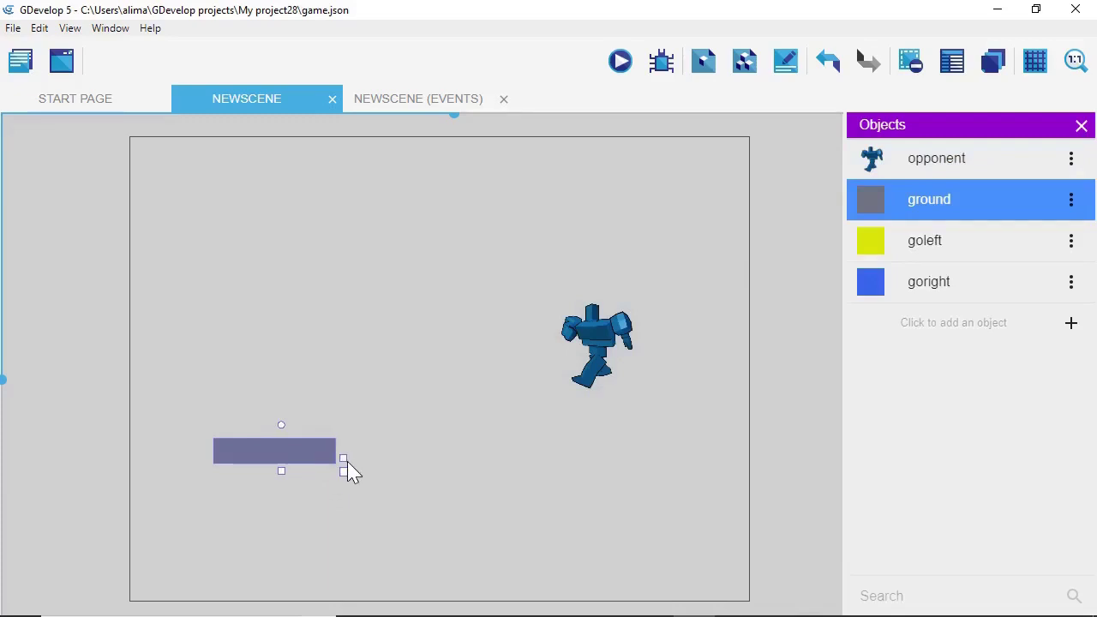
drag(346, 459, 698, 492)
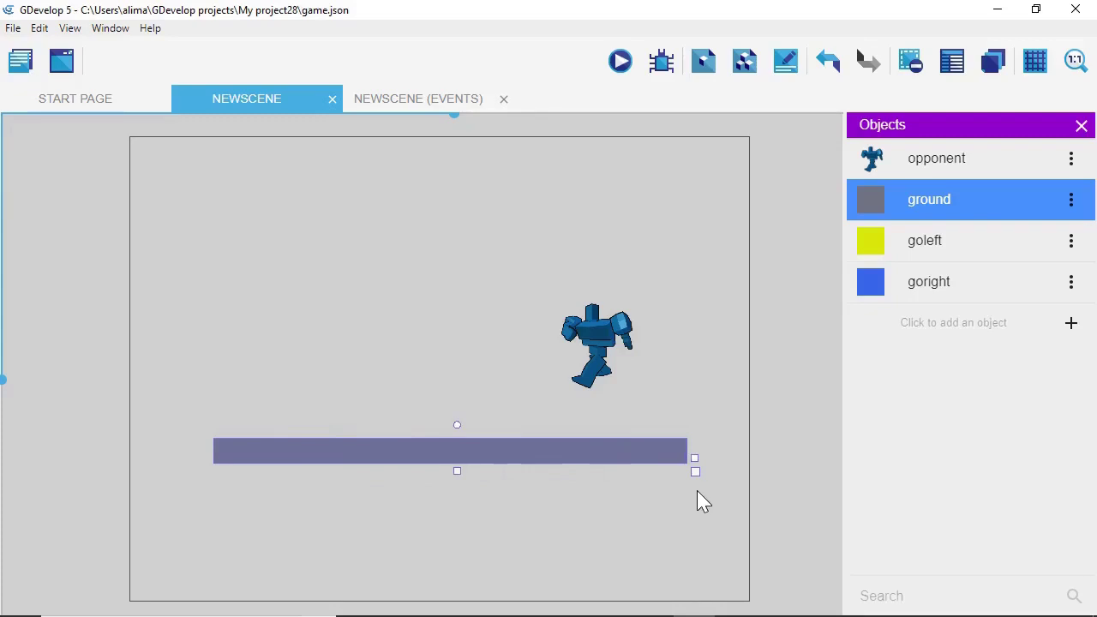
drag(648, 456, 652, 430)
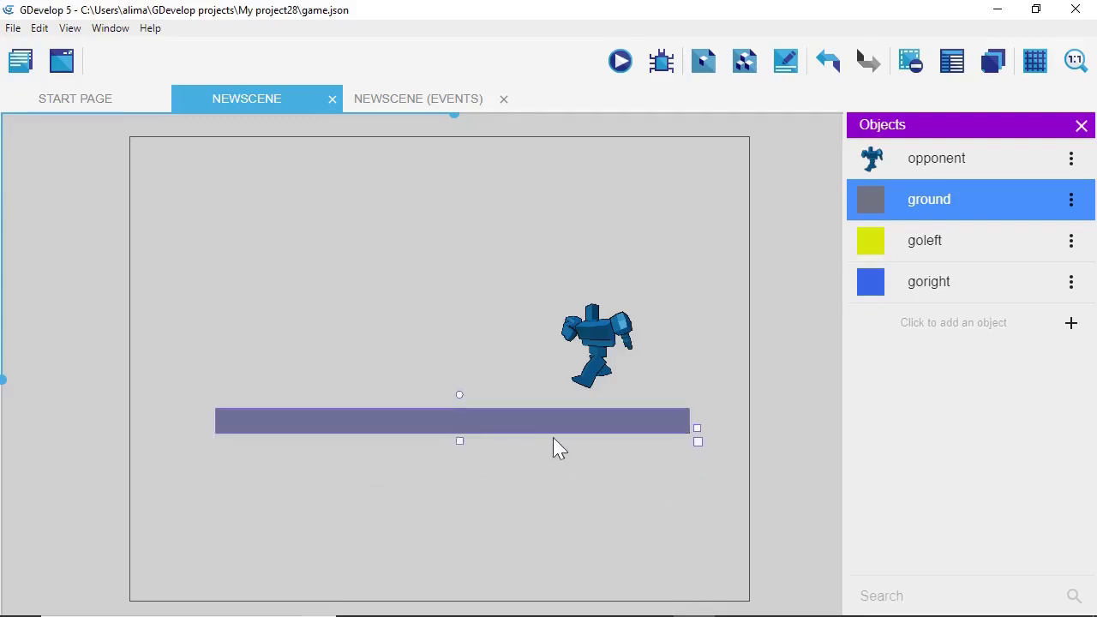
drag(561, 433, 518, 432)
drag(654, 428, 679, 431)
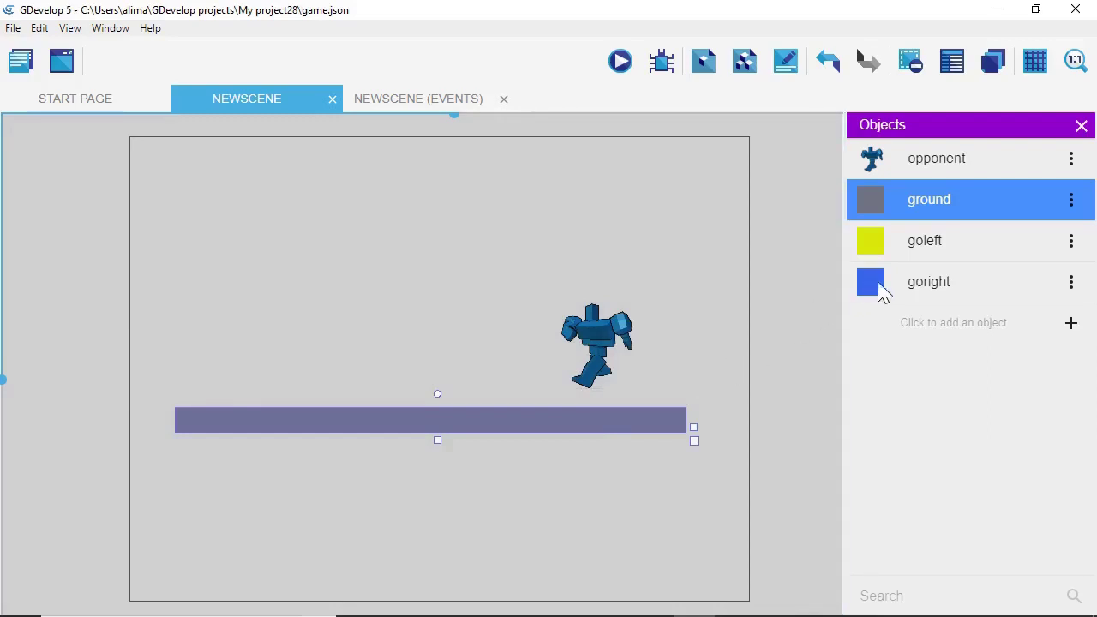
Place goright on the left end of the ground platform and goleft on its right end
drag(877, 291, 172, 381)
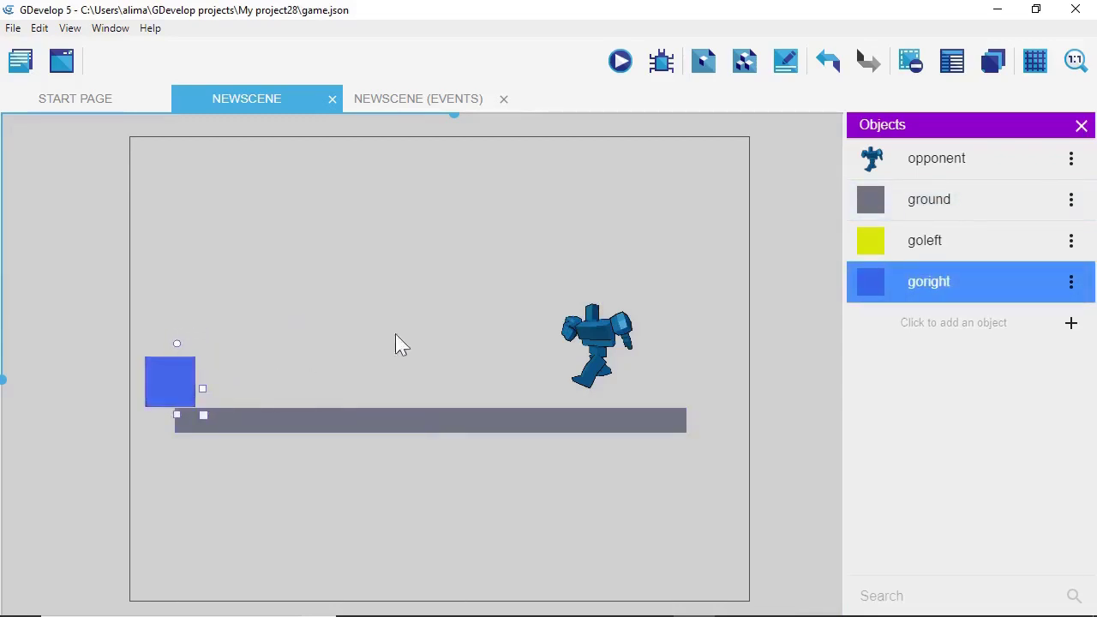
drag(874, 252, 682, 368)
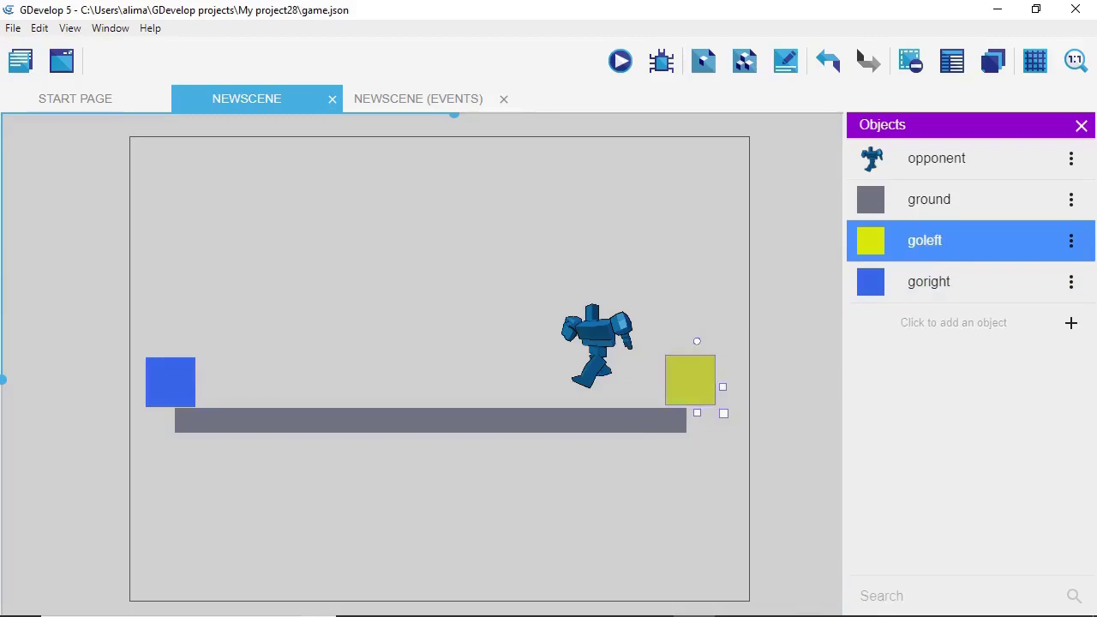
click(807, 470)
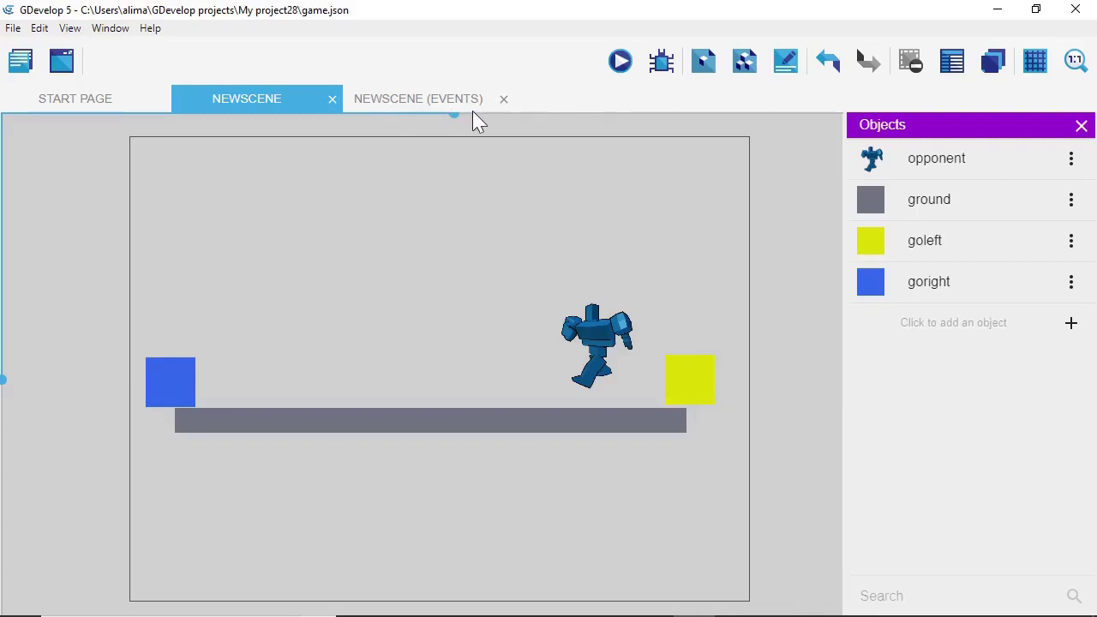
Open the events sheet of NewScene
click(445, 100)
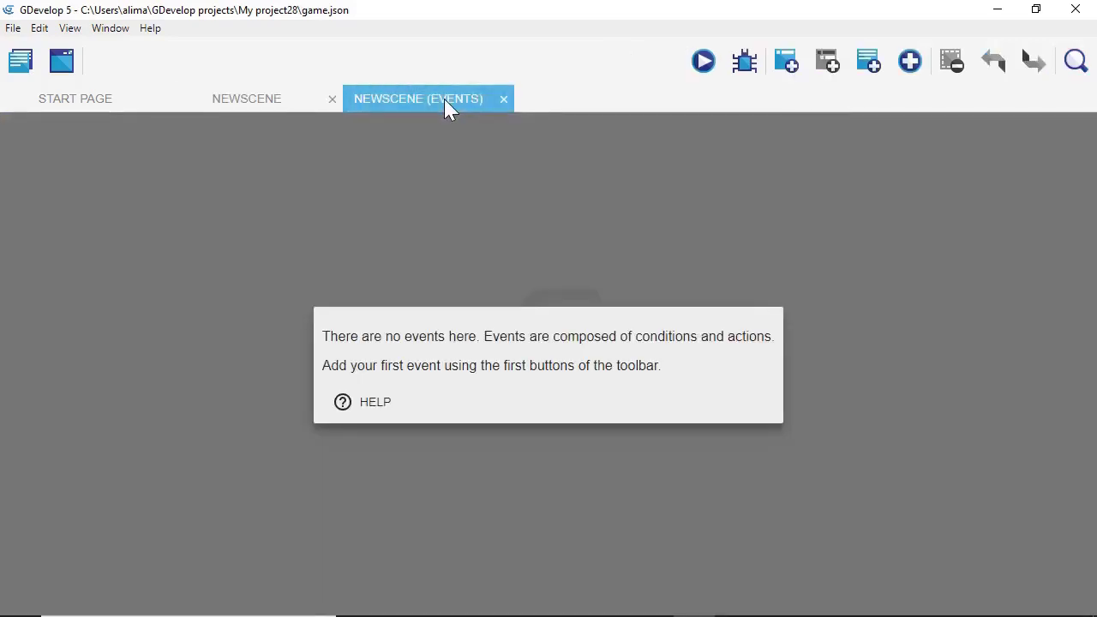